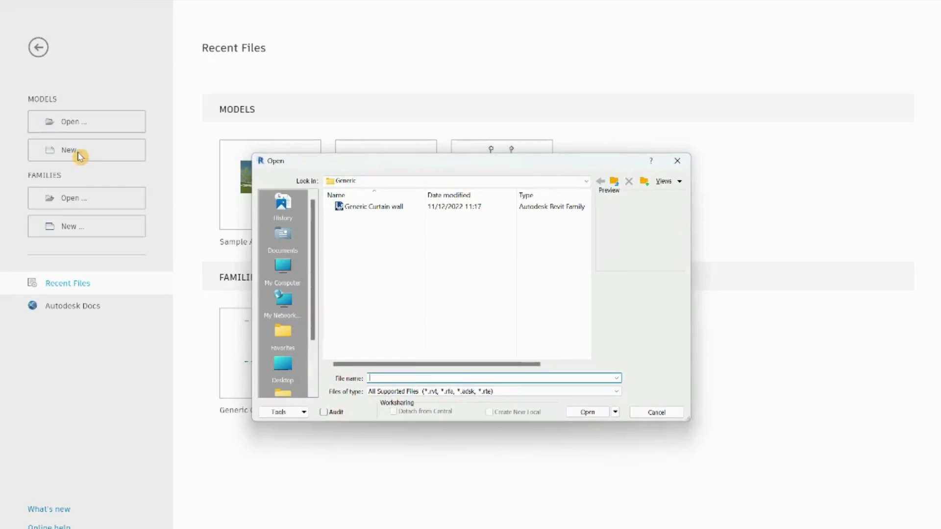
- Dismiss the file-opening dialog and create a new project from the Architectural Template
left_click(647, 412)
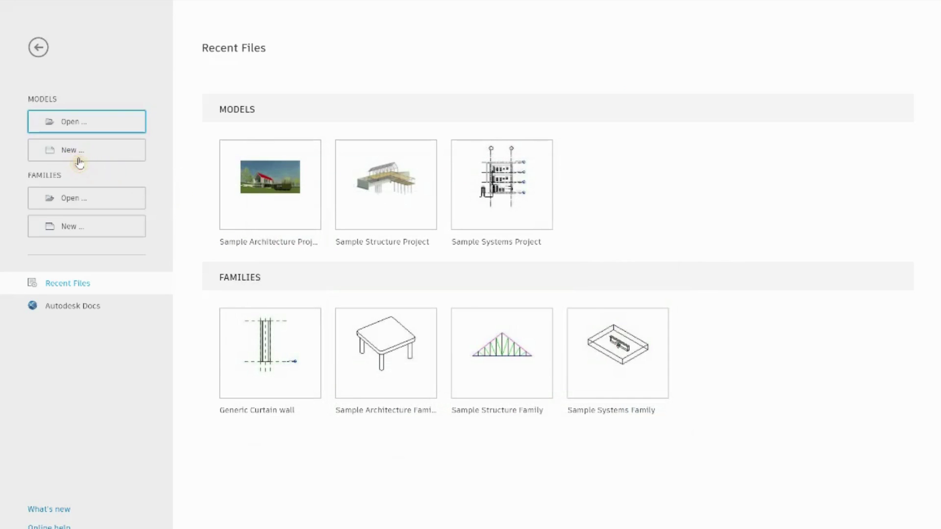
left_click(78, 161)
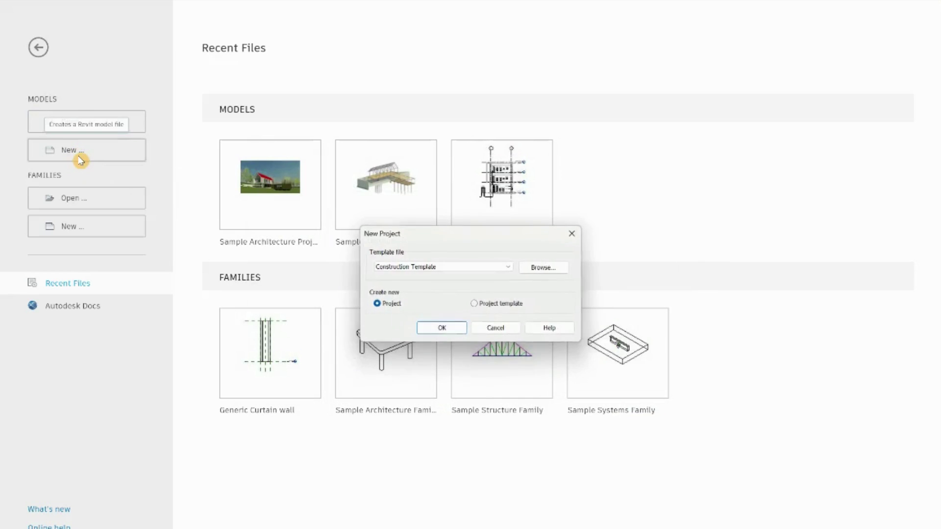
left_click(508, 267)
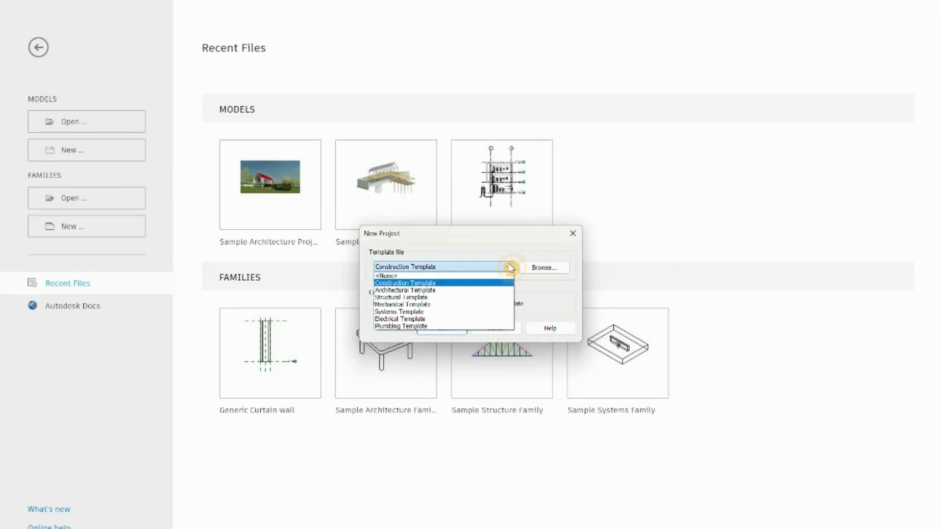
left_click(452, 292)
left_click(447, 328)
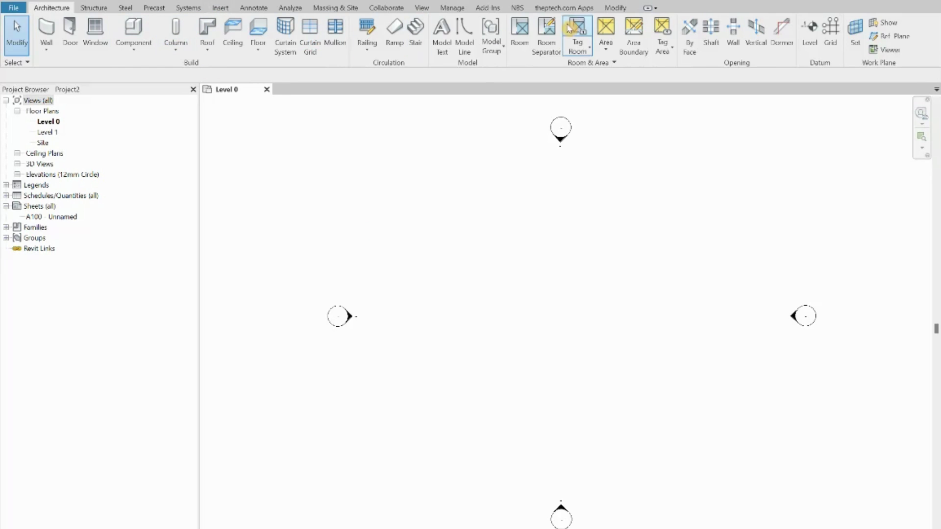
- Start the architectural wall tool and show the Properties palette
left_click(46, 39)
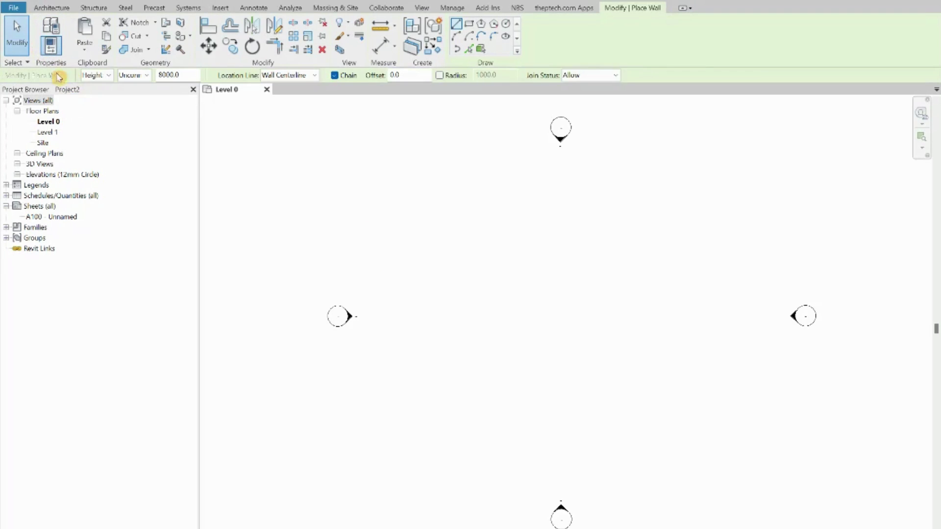
left_click(32, 120)
left_click(51, 7)
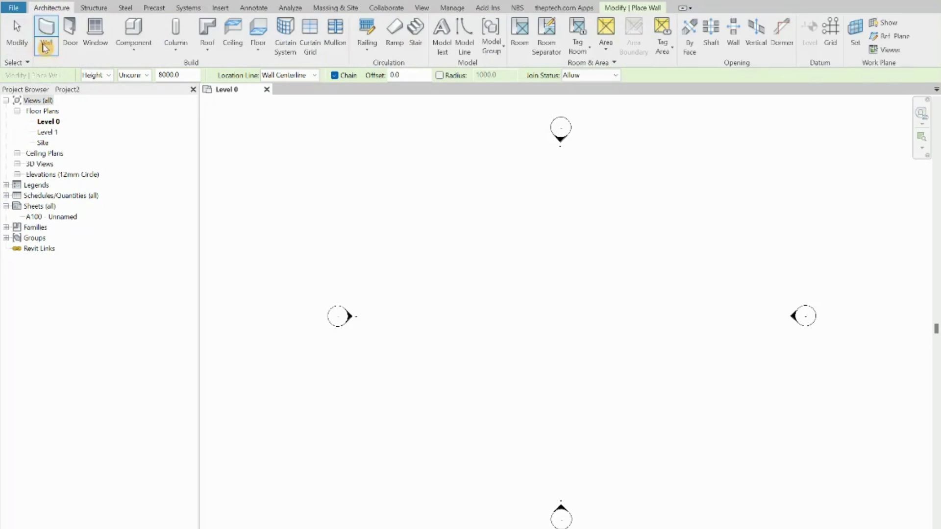
left_click(46, 55)
left_click(46, 68)
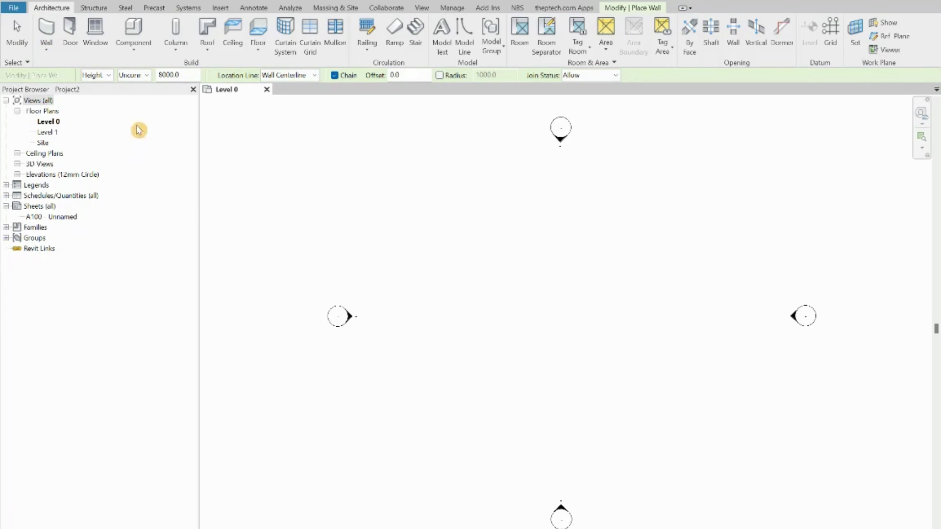
left_click(420, 7)
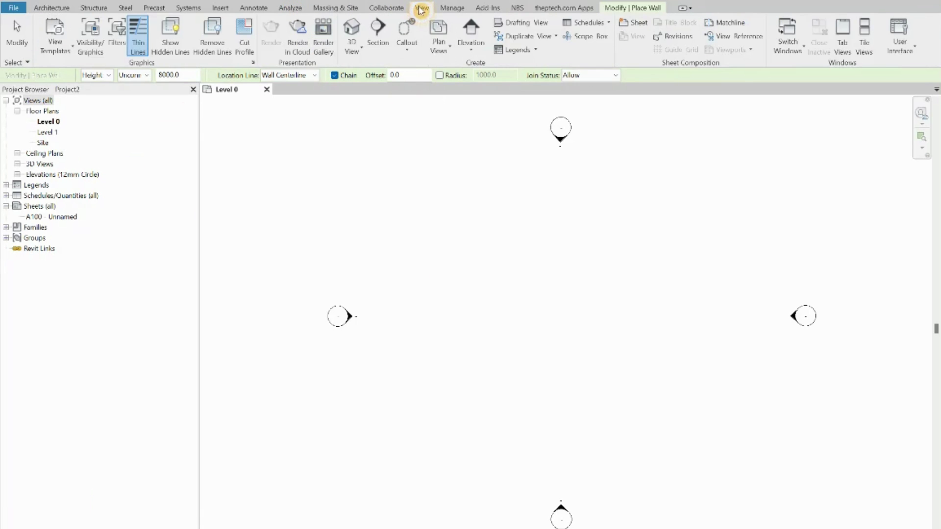
left_click(900, 46)
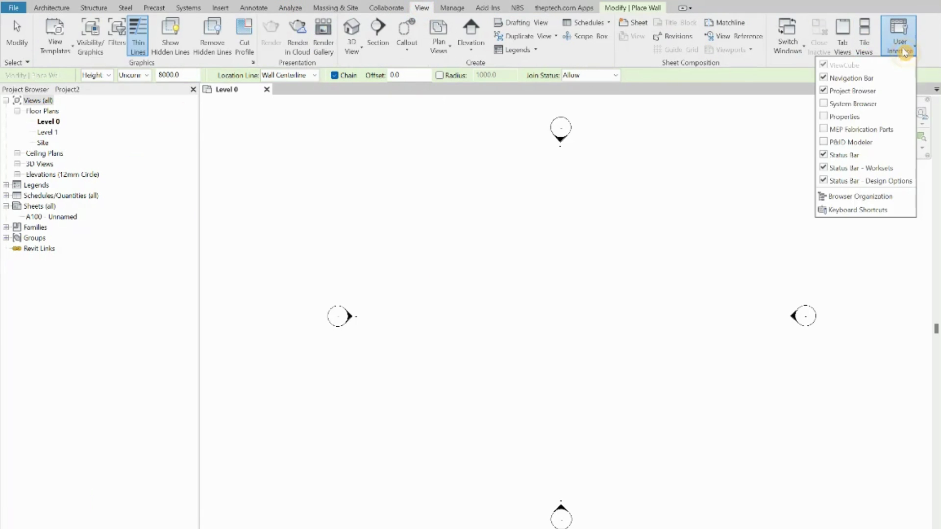
left_click(828, 117)
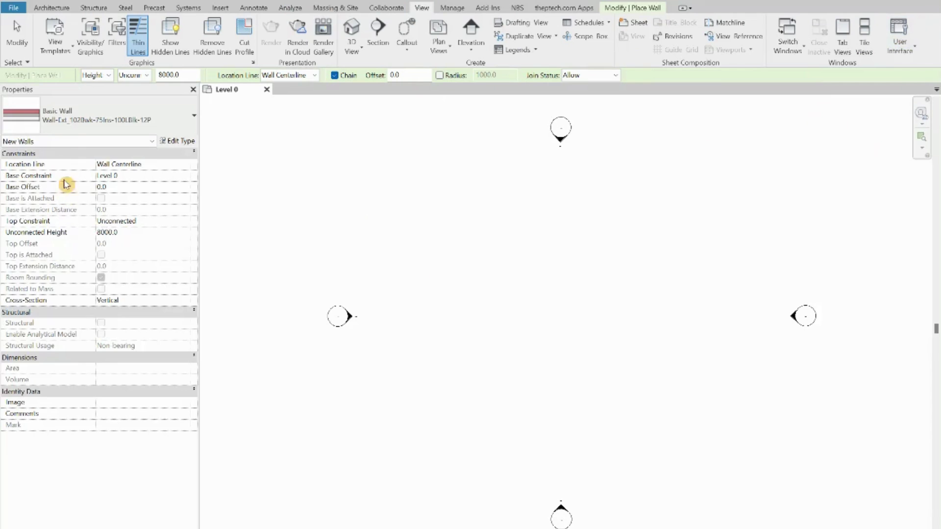
- Draw a horizontal Wall-Fnd_440Blk wall about 20900 mm long between the left and right elevation markers on Level 0
left_click(76, 122)
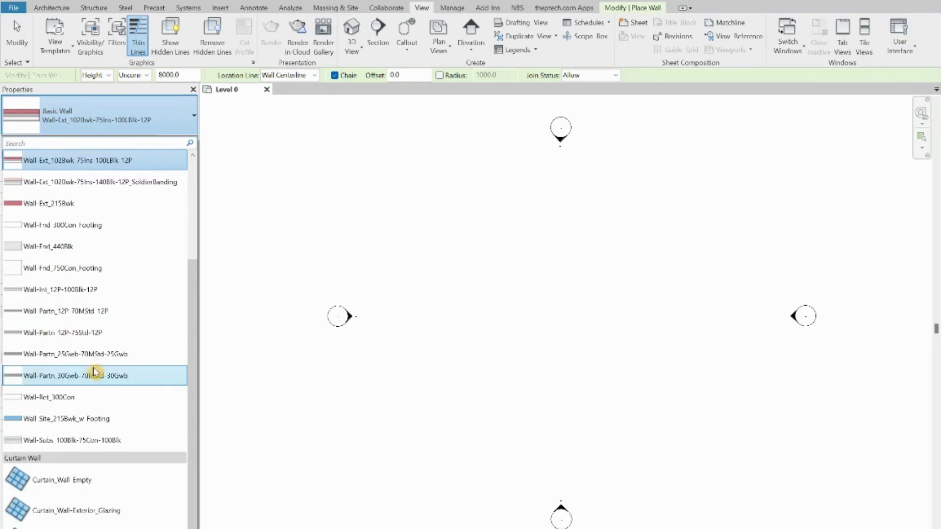
scroll(93, 368, "down", 1)
scroll(87, 363, "up", 1)
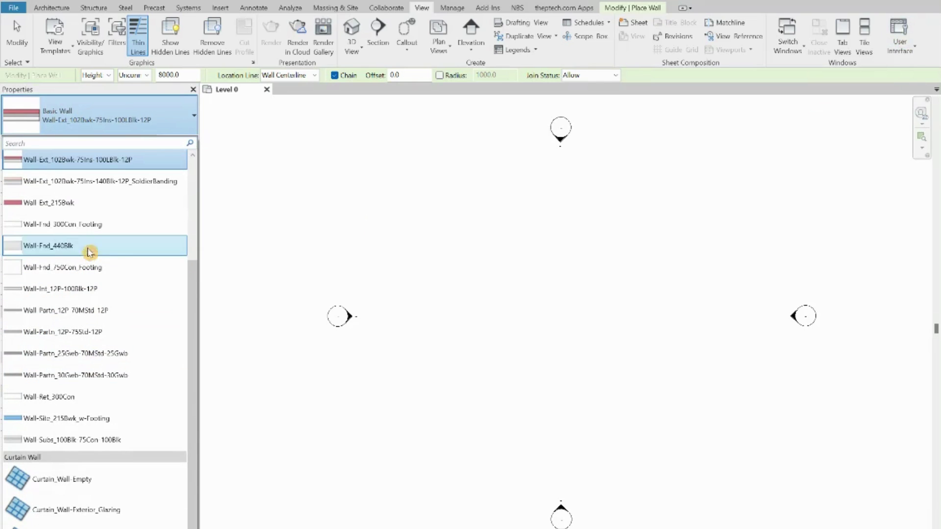
left_click(42, 249)
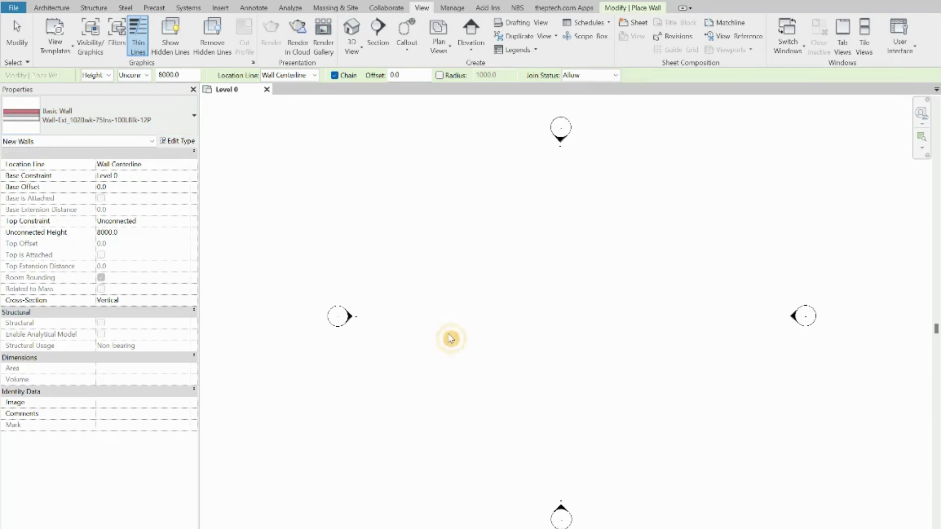
left_click(403, 315)
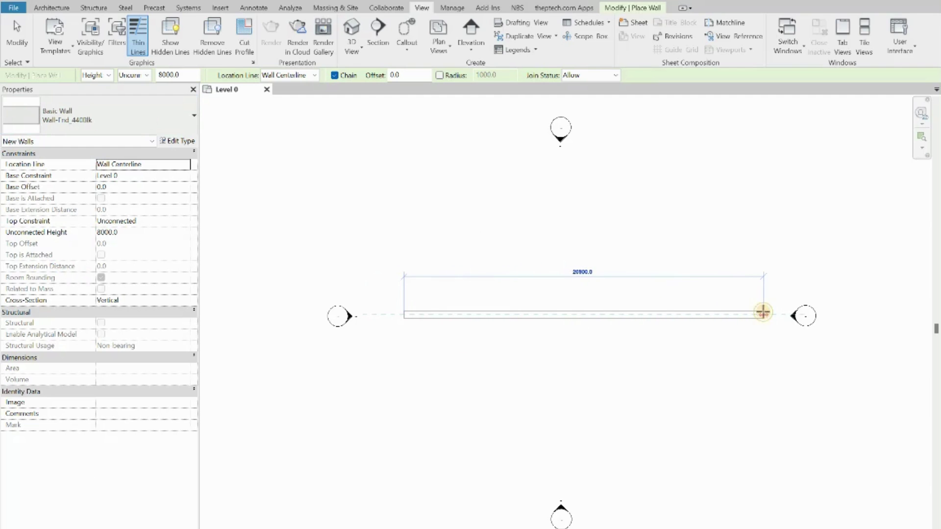
left_click(763, 314)
key("Escape")
key("Escape")
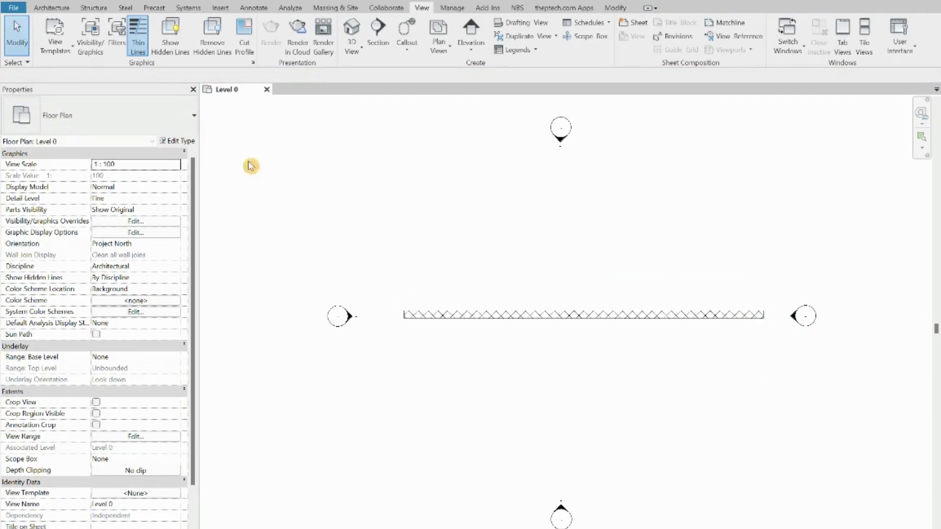
left_click(446, 322)
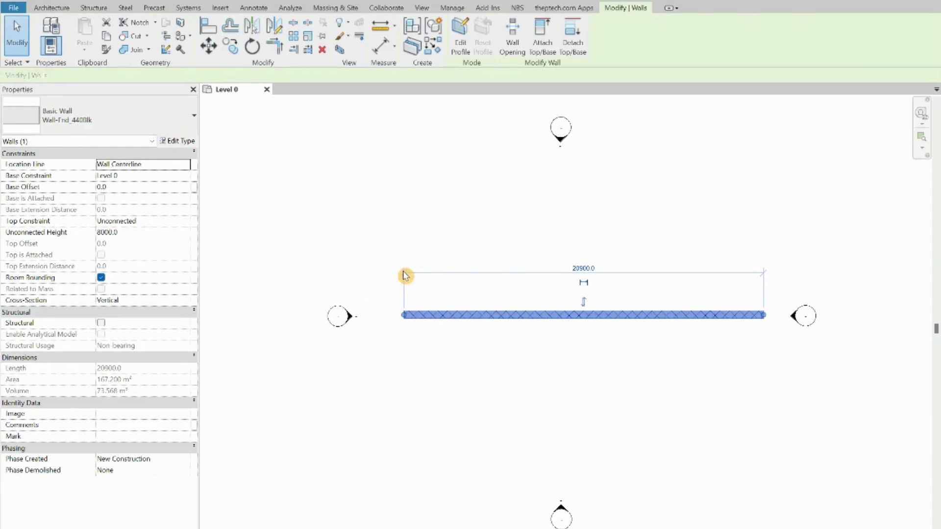
left_click(338, 255)
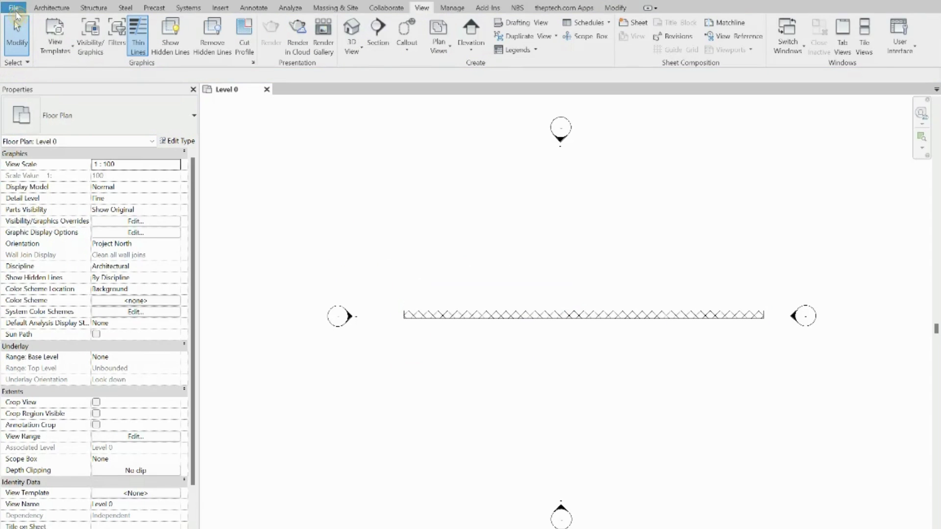
- Create a new family from the Metric Curtain Wall Panel template
left_click(14, 9)
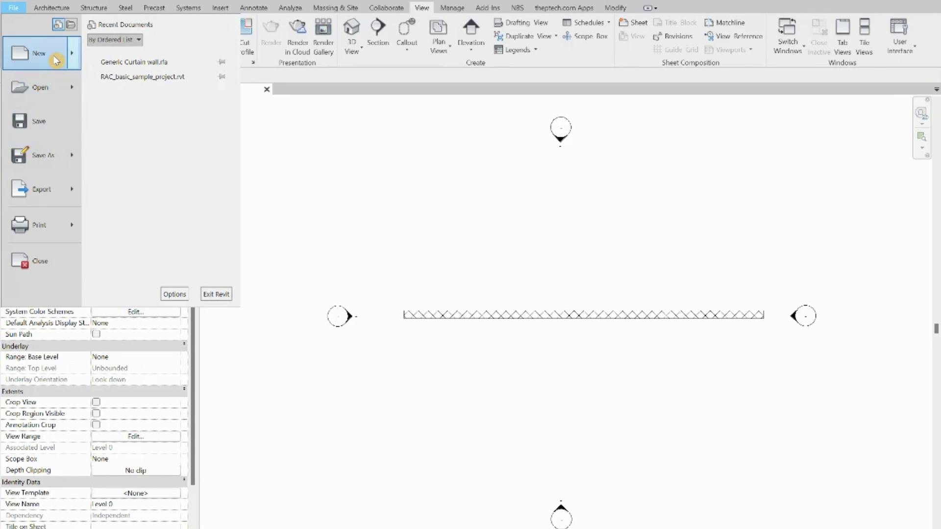
mouse_move(55, 60)
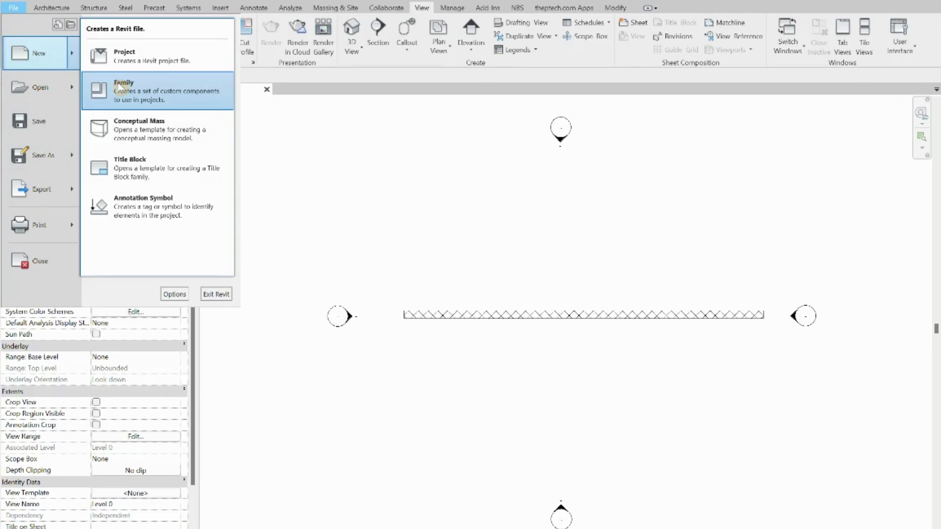
left_click(120, 87)
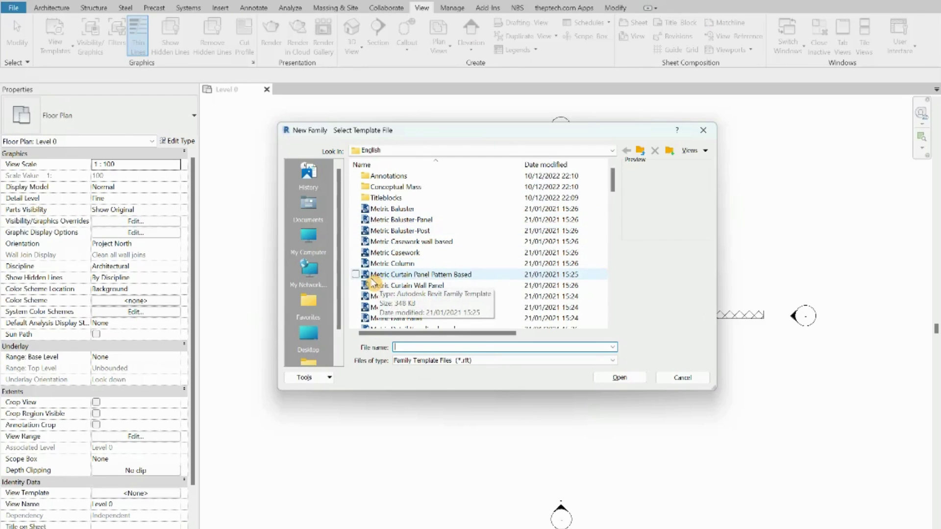
left_click(417, 289)
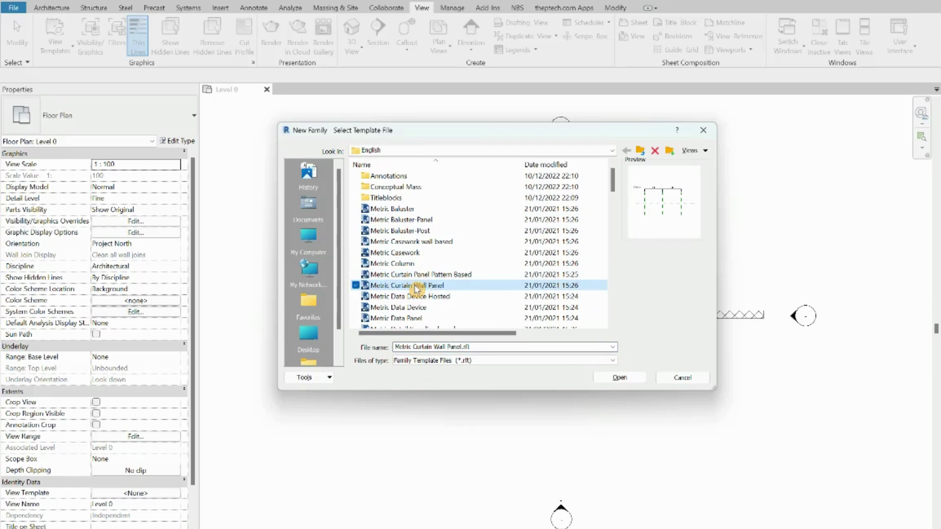
left_click(620, 378)
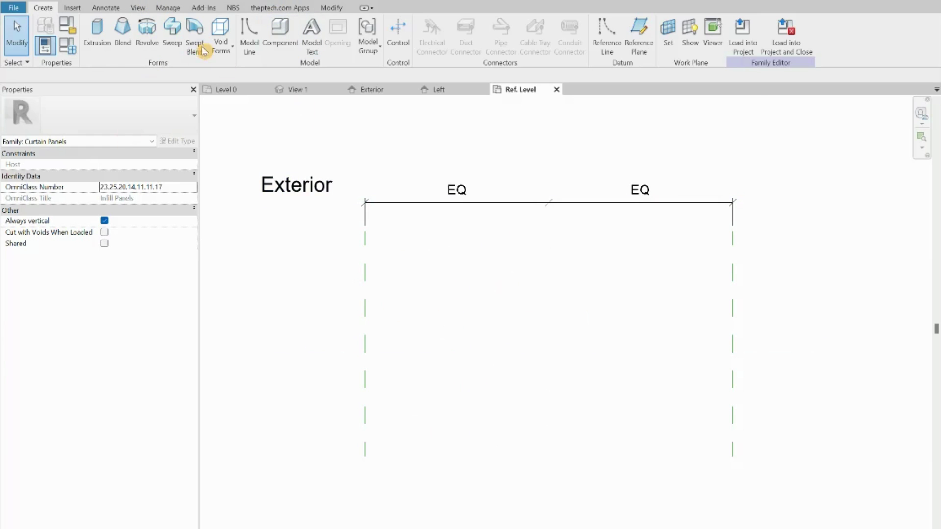
- Add an aligned dimension between the Left and Right reference planes in the Ref. Level view
left_click(331, 8)
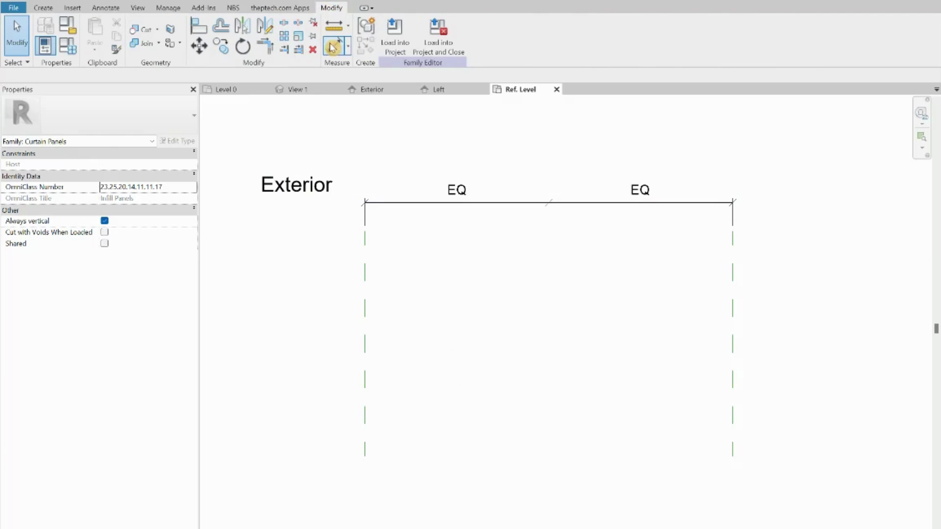
key("d")
key("i")
left_click(365, 274)
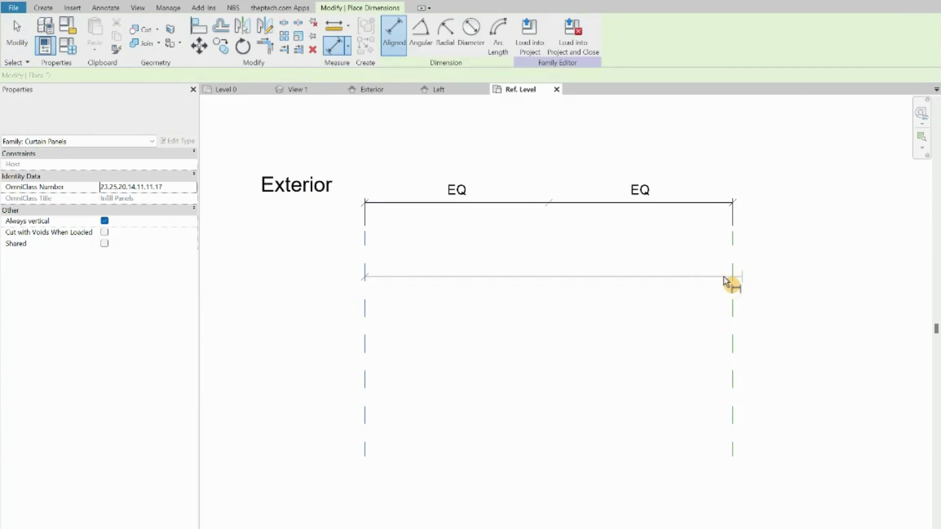
left_click(733, 275)
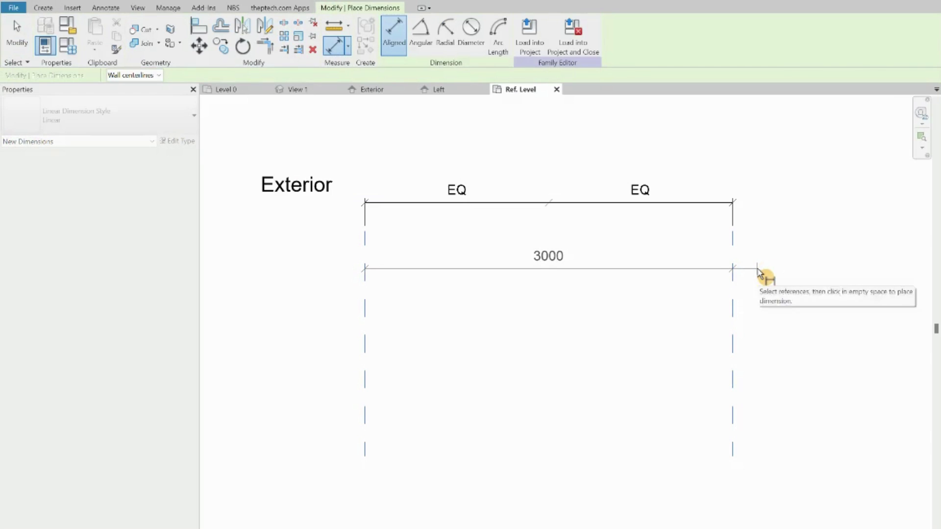
left_click(759, 273)
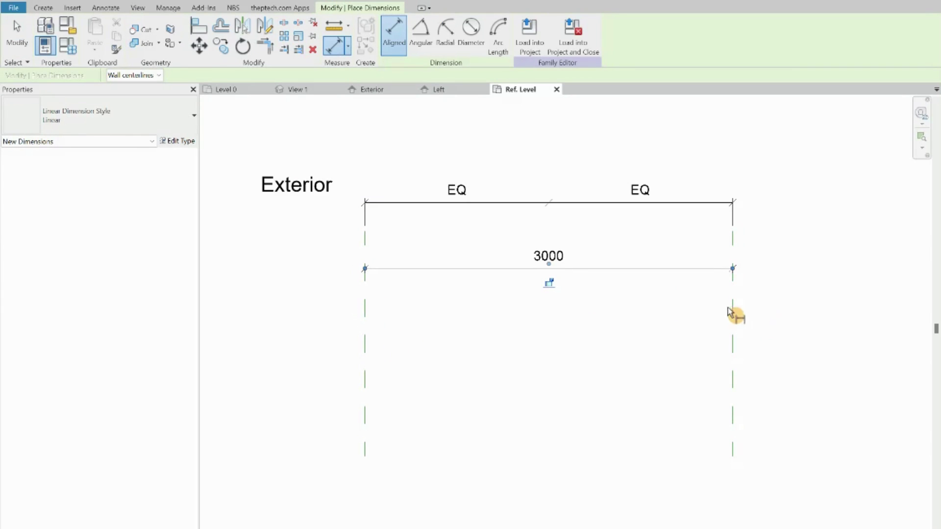
left_click(544, 269)
key("Escape")
key("Escape")
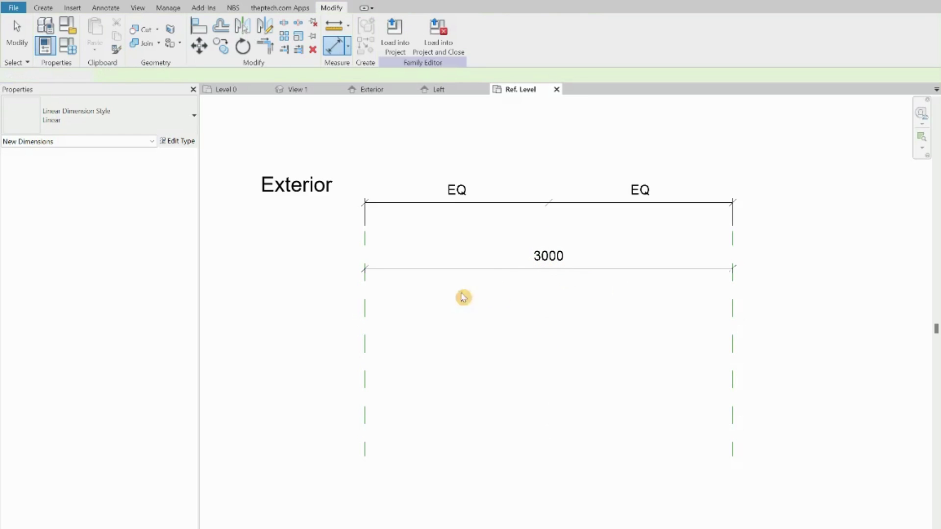
- Move the overall width dimension closer beneath the EQ dimension
left_click(363, 315)
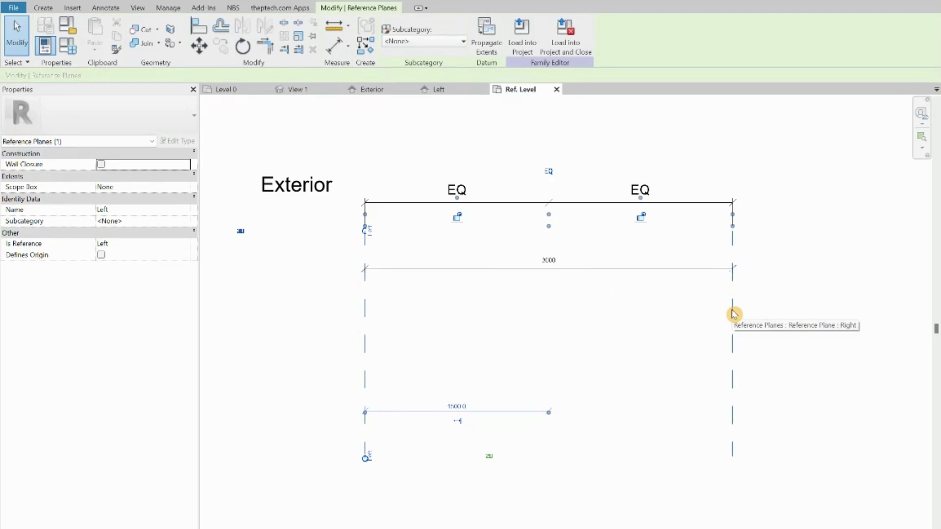
left_click(661, 319)
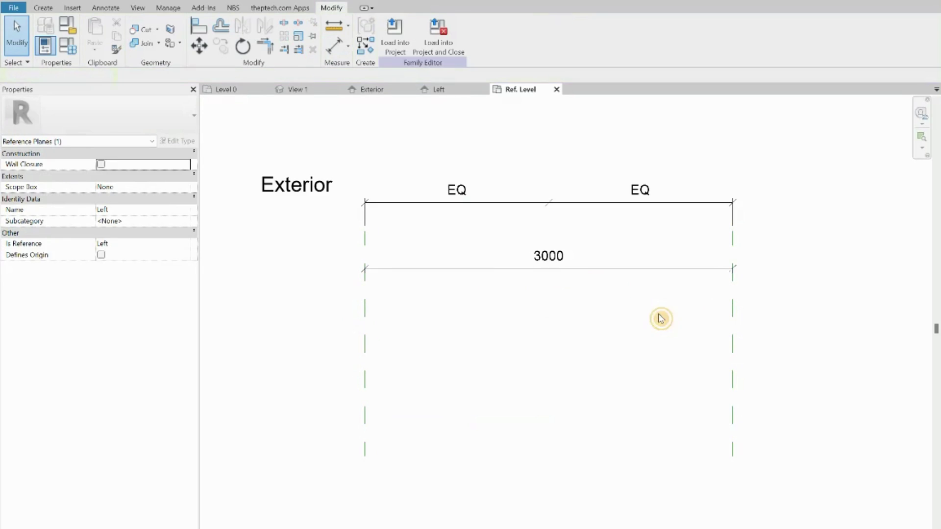
left_click_drag(612, 264, 613, 240)
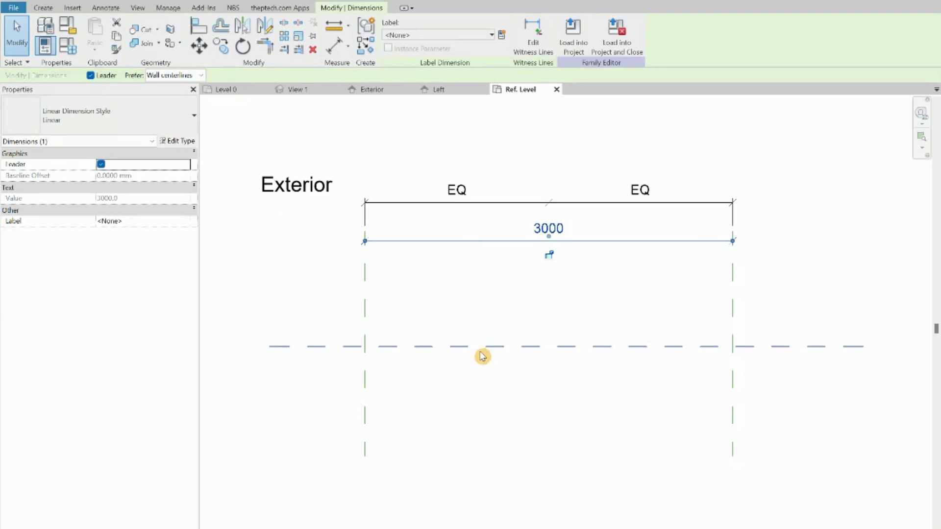
- Start an extrusion and sketch a 45° line from the Left plane's intersection with the horizontal plane, continued by a horizontal line to the panel's centre
left_click(41, 8)
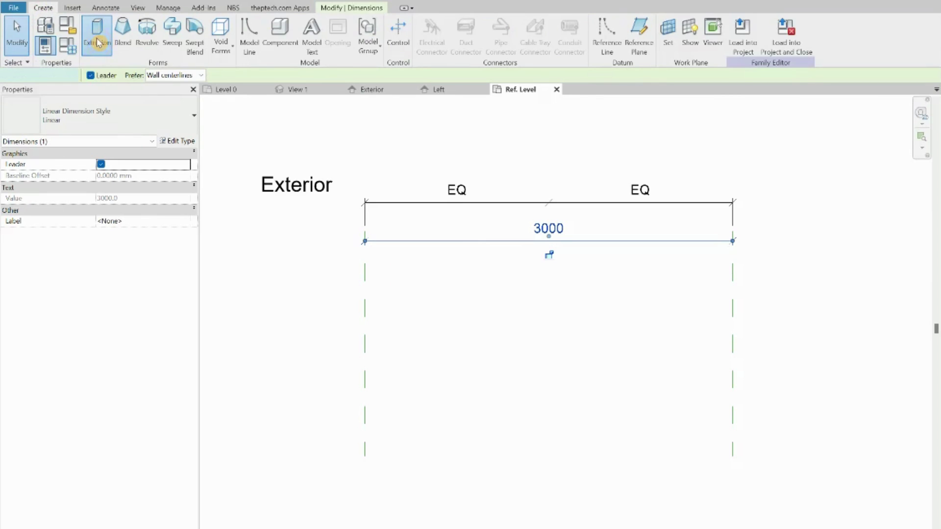
left_click(98, 43)
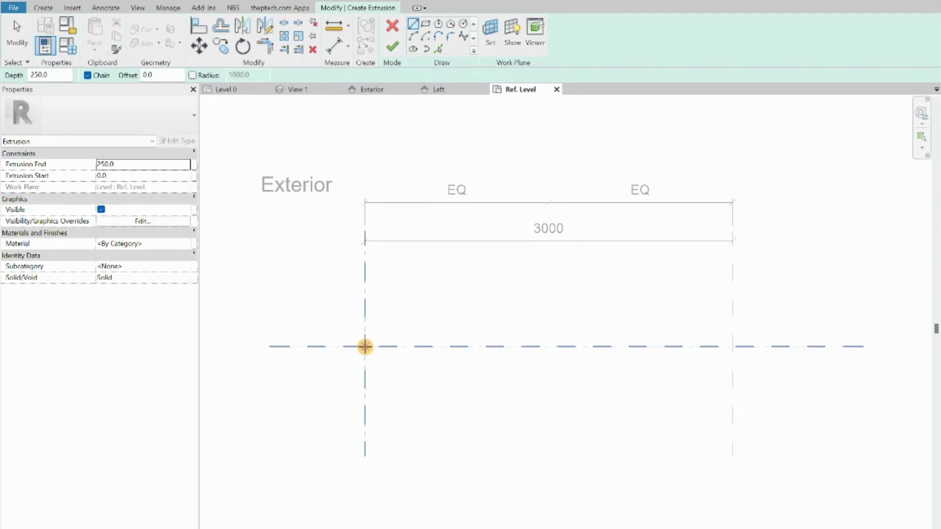
left_click(364, 346)
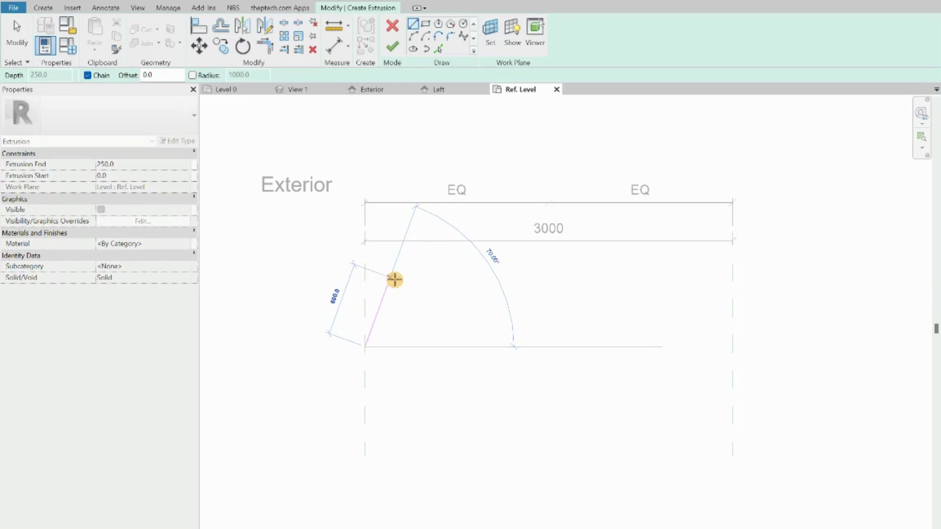
left_click(421, 289)
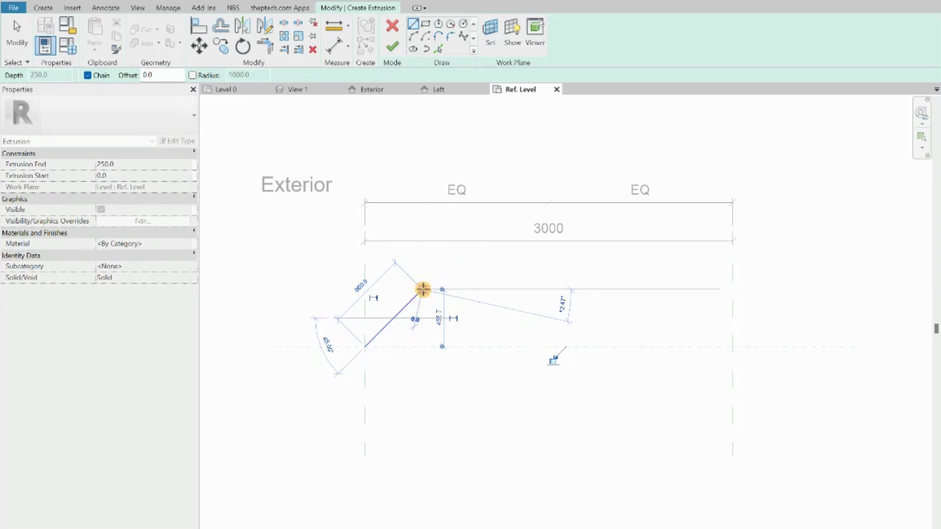
left_click(548, 289)
key("Escape")
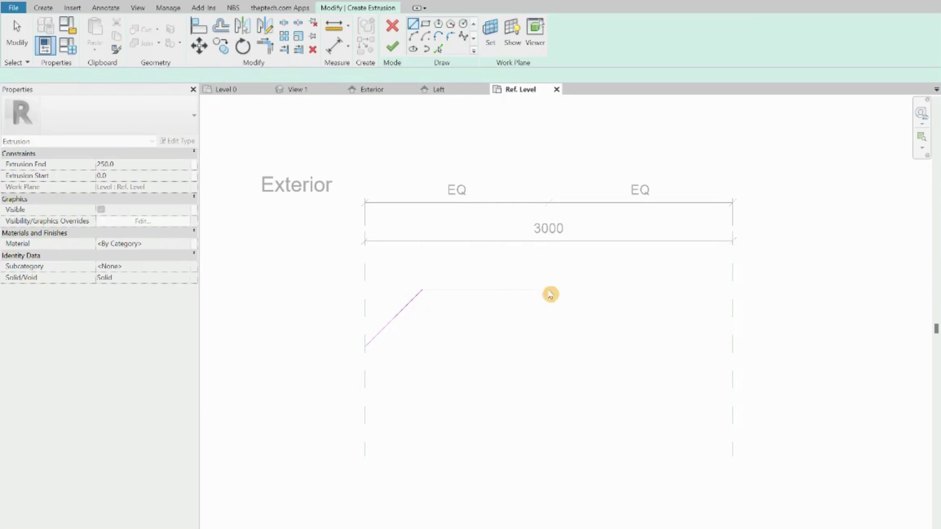
- Mirror the angled and horizontal sketch lines about the panel's vertical centre reference plane
key("Escape")
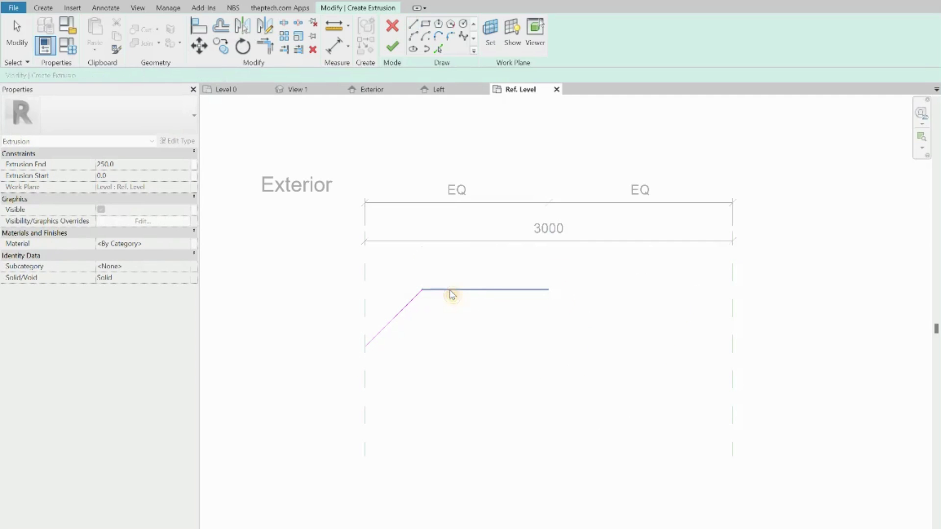
left_click(415, 304)
left_click(265, 25)
left_click(548, 324)
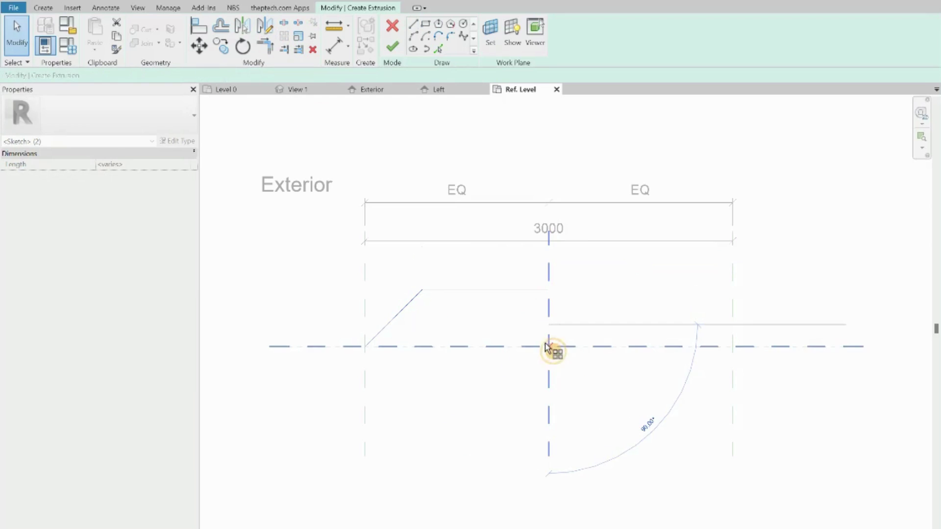
left_click(548, 347)
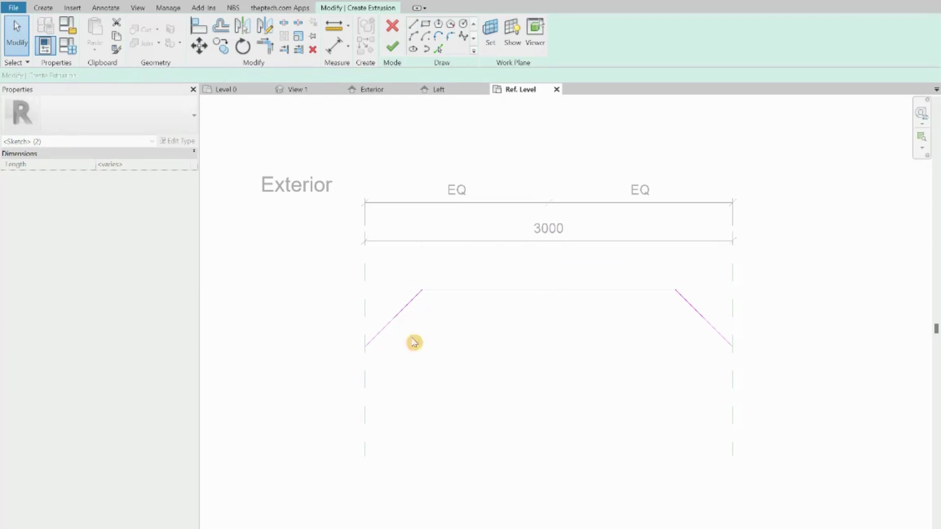
left_click(359, 264)
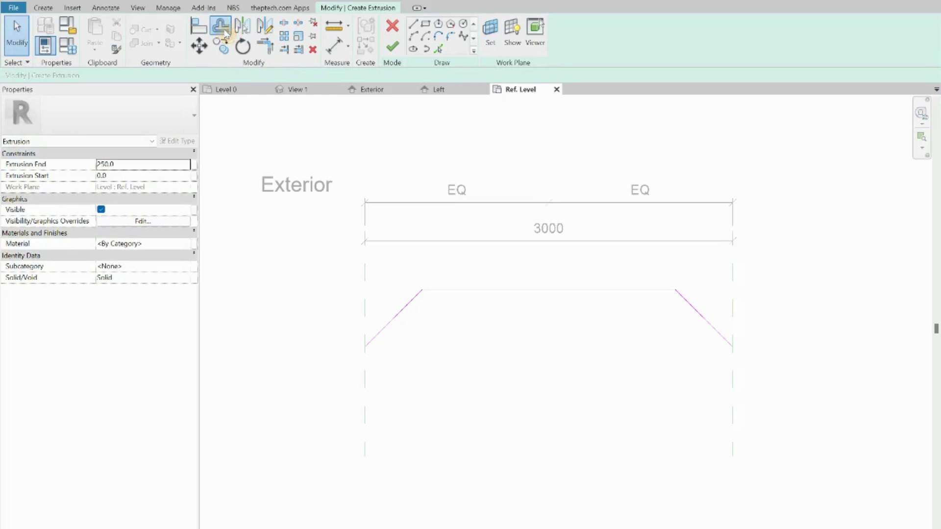
- Offset copies of all the profile lines outward by 10 mm, including both 45° sides
key("o")
key("f")
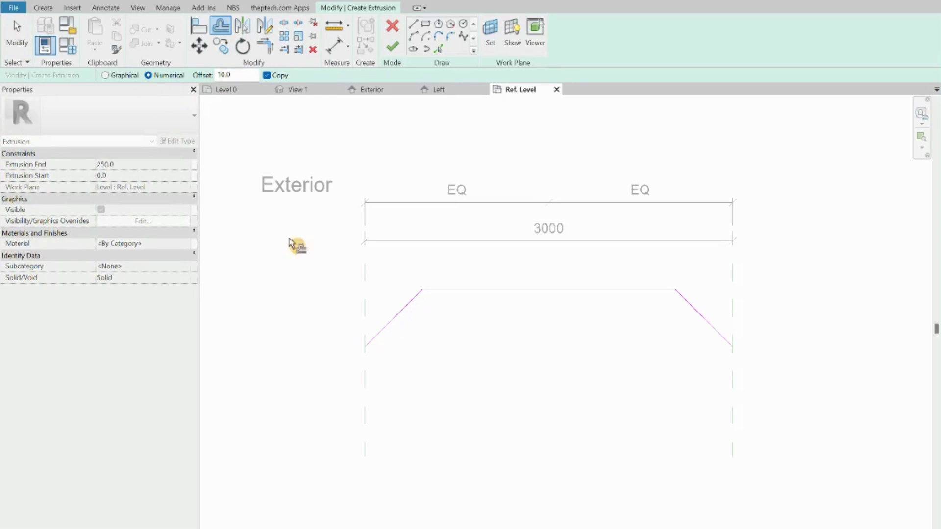
scroll(433, 281, "up", 5)
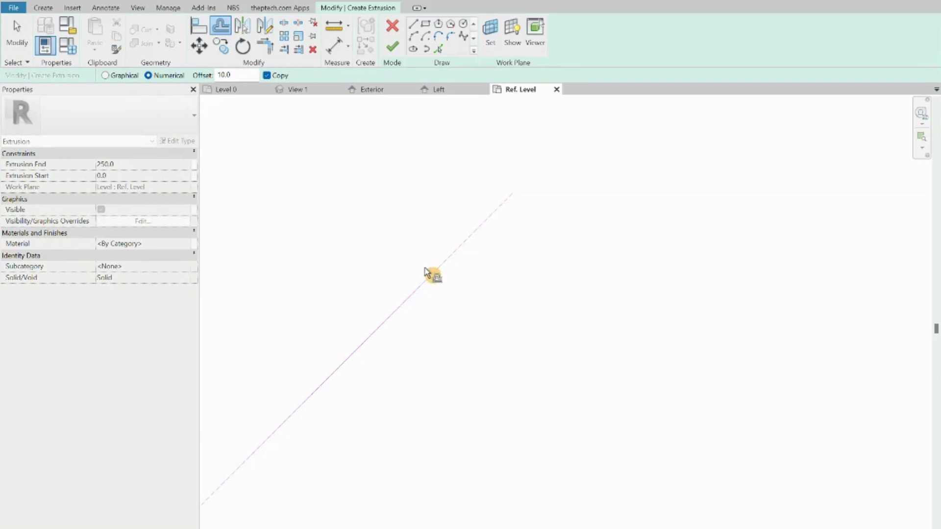
scroll(572, 198, "down", 3)
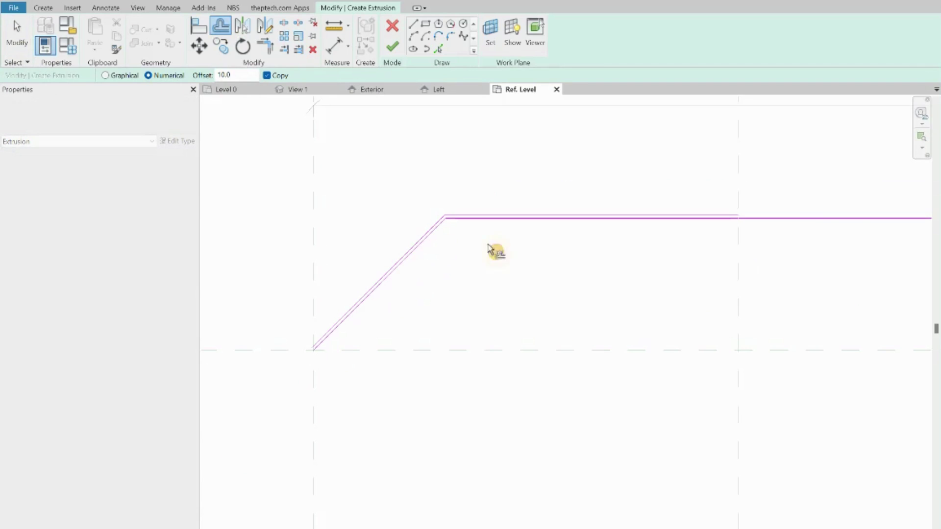
scroll(874, 262, "down", 3)
scroll(853, 267, "up", 4)
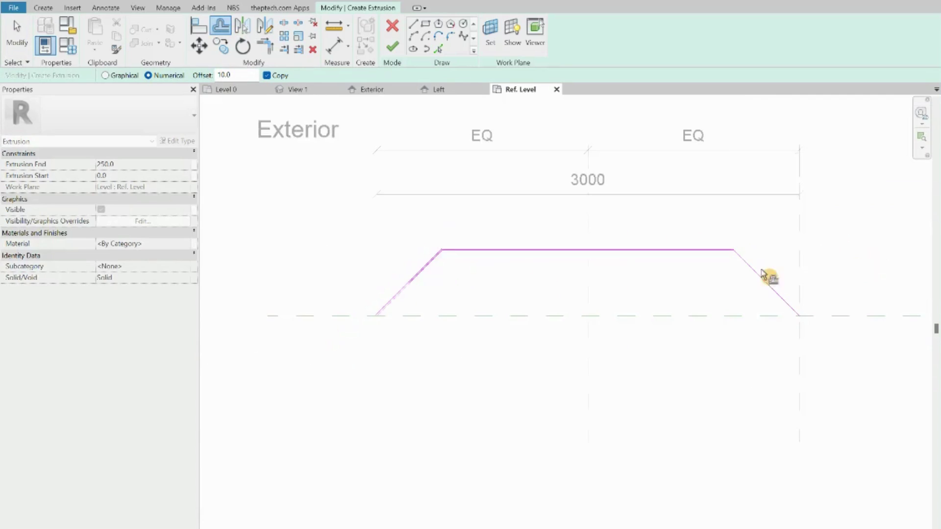
scroll(777, 392, "up", 3)
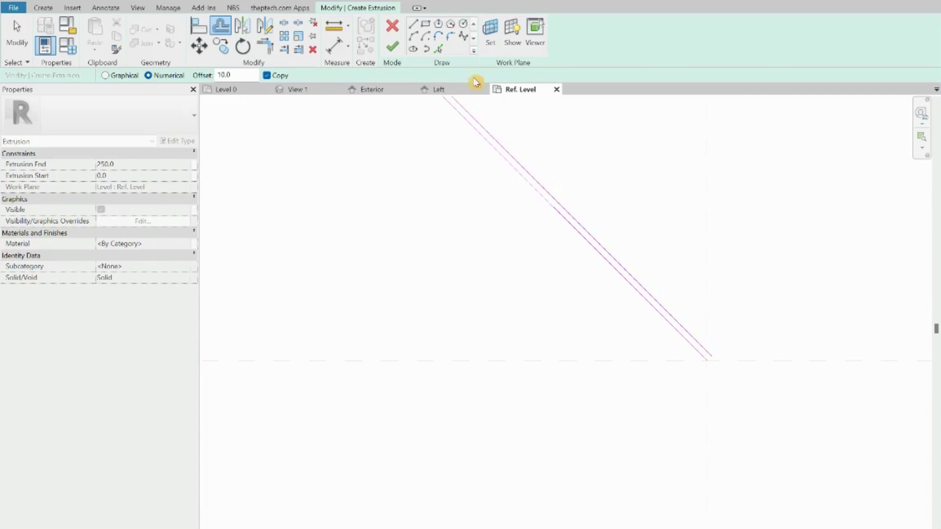
- Close the profile's right end with a short vertical line along the Right reference plane and trim the outer line to it
left_click(414, 23)
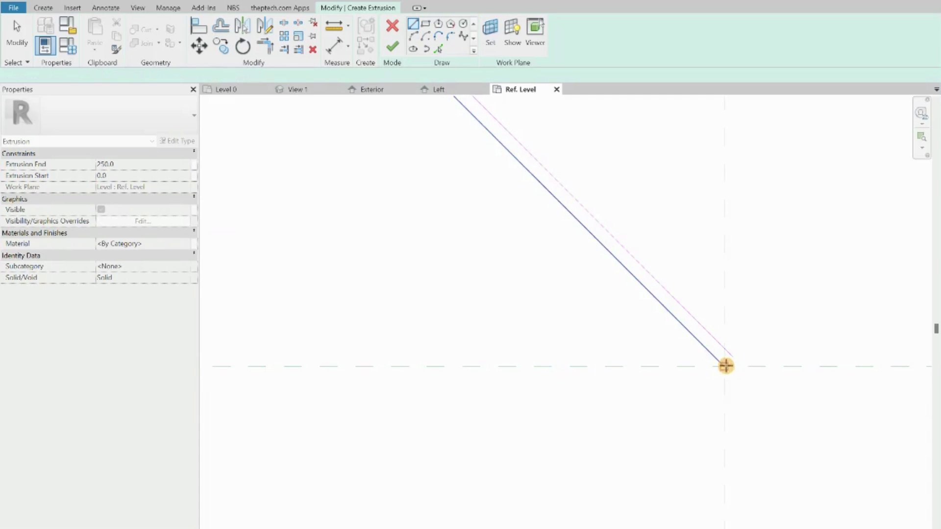
left_click(725, 366)
key("Escape")
key("Escape")
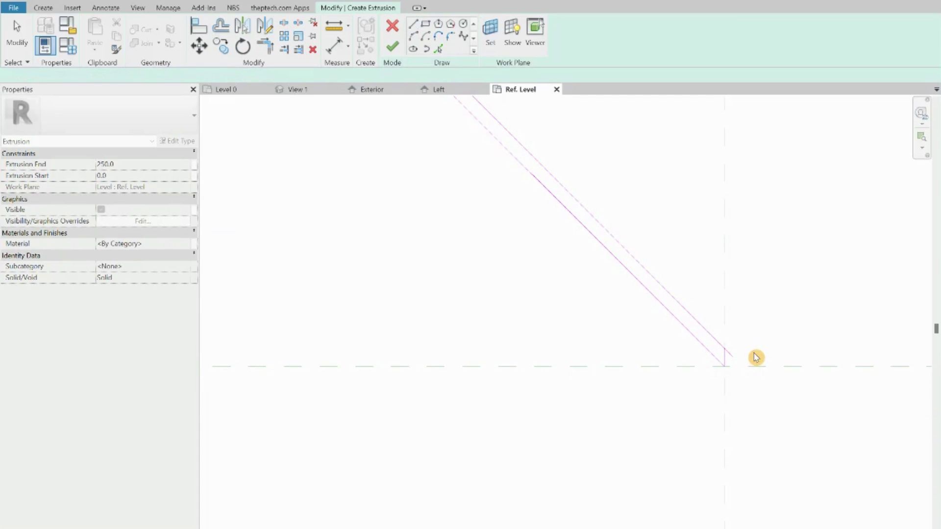
scroll(753, 363, "up", 2)
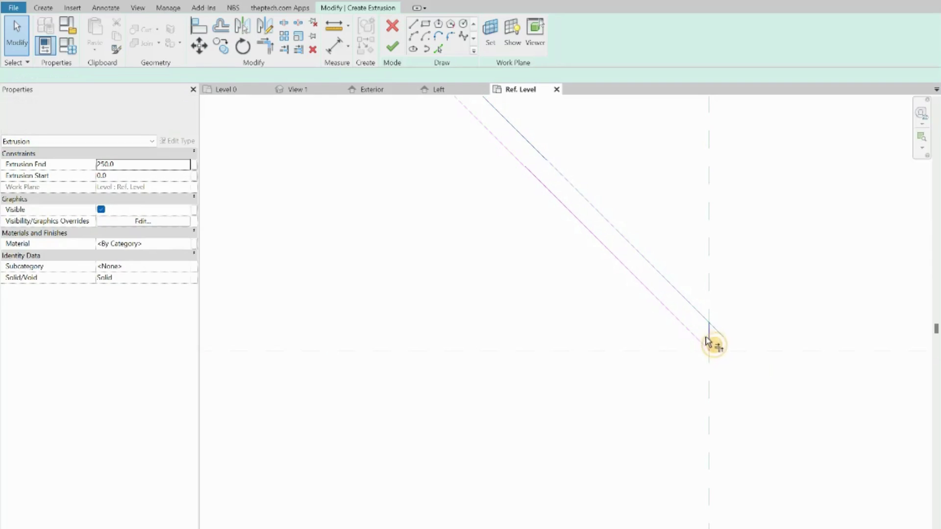
key("t")
key("r")
- Close the profile's left end with a short vertical line along the Left reference plane and trim off the outer line's overhang
scroll(753, 375, "down", 3)
scroll(771, 332, "down", 3)
scroll(316, 350, "up", 5)
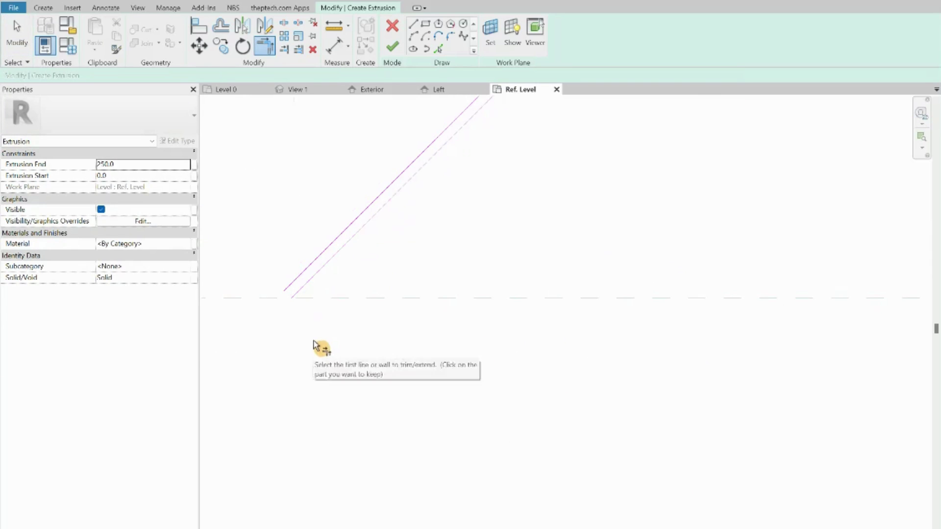
left_click(289, 284)
key("Escape")
scroll(293, 294, "up", 2)
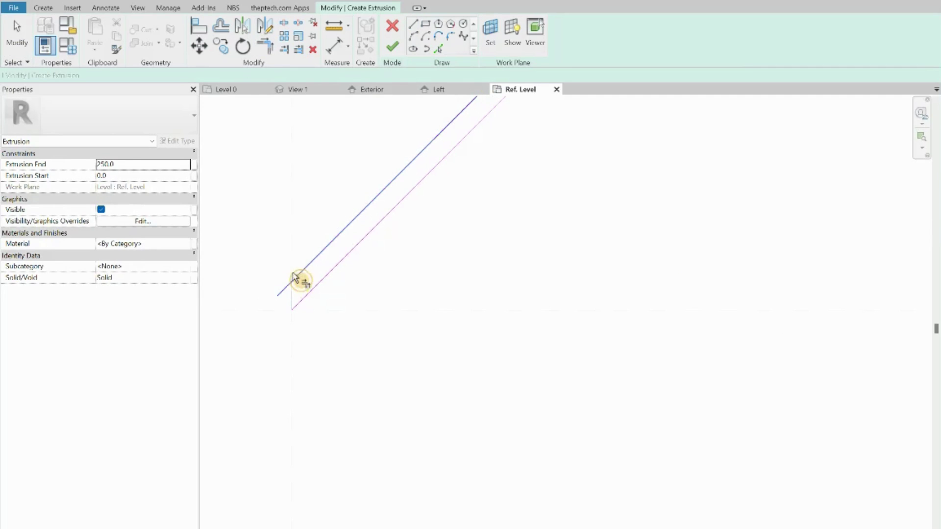
key("t")
key("r")
scroll(313, 313, "down", 5)
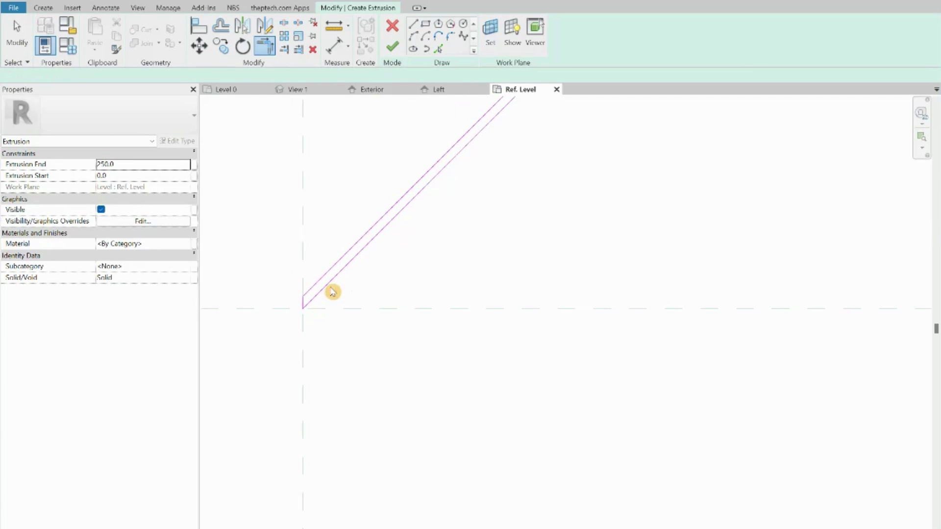
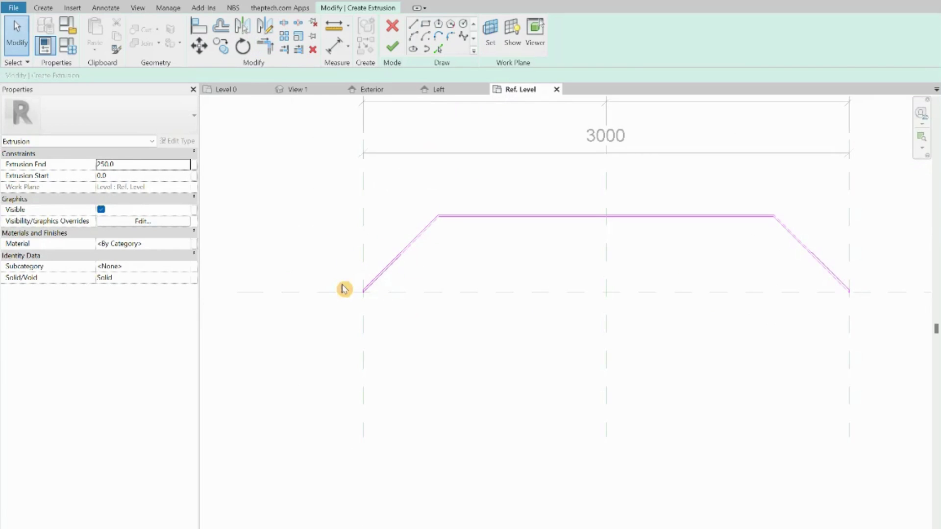
- Finish the extrusion sketch of the angled panel profile
scroll(359, 300, "up", 1)
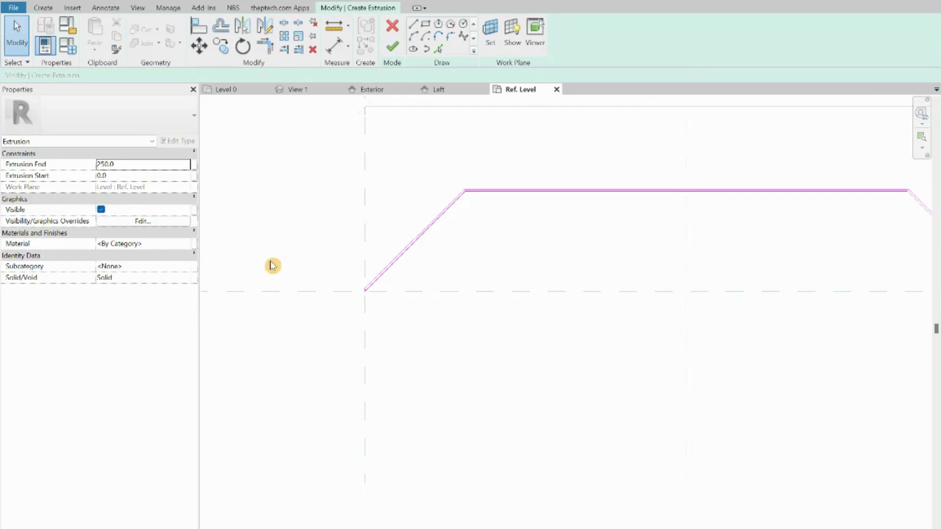
scroll(273, 264, "down", 2)
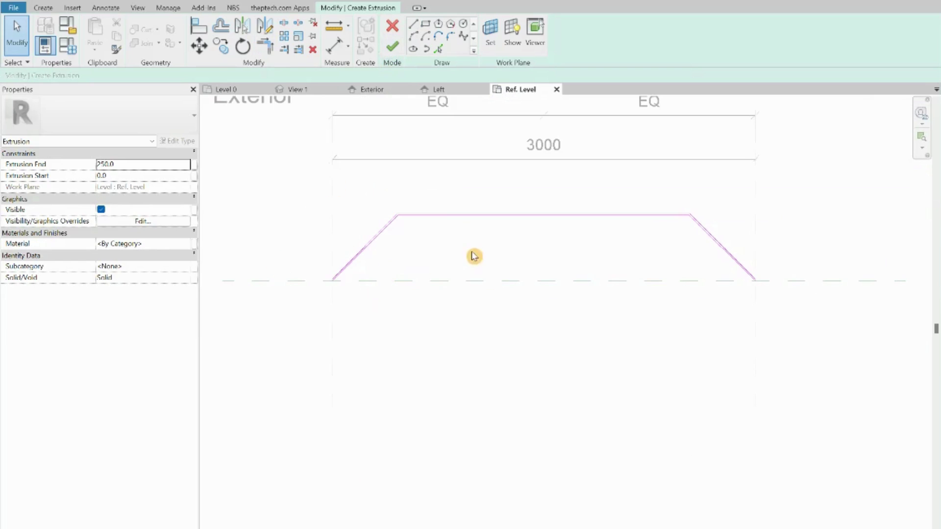
left_click(393, 47)
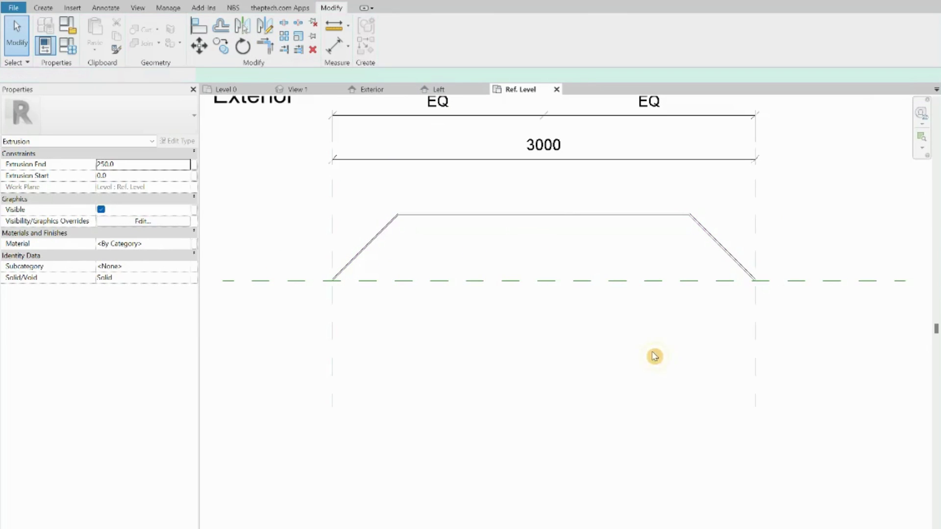
left_click(343, 292)
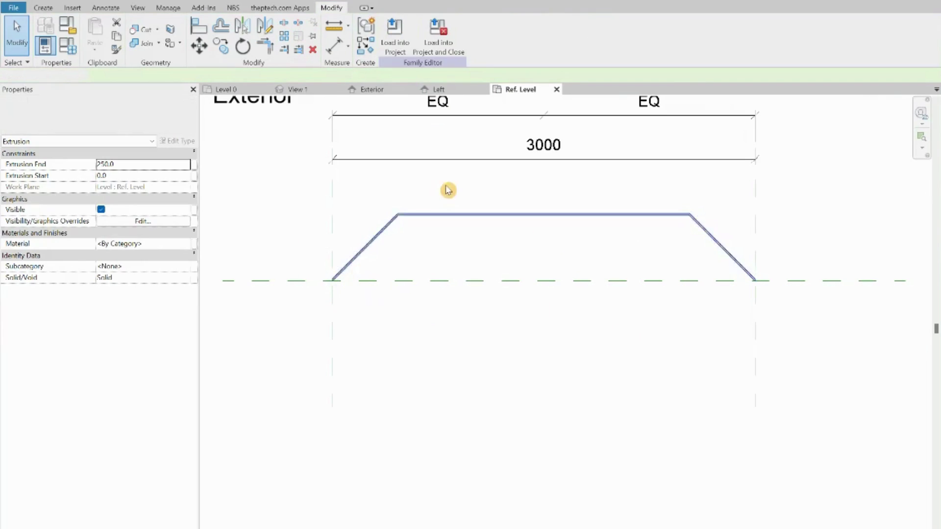
- Label the overall width dimension with a new type-based family parameter named "Panel dim"
left_click(539, 160)
scroll(529, 221, "up", 1)
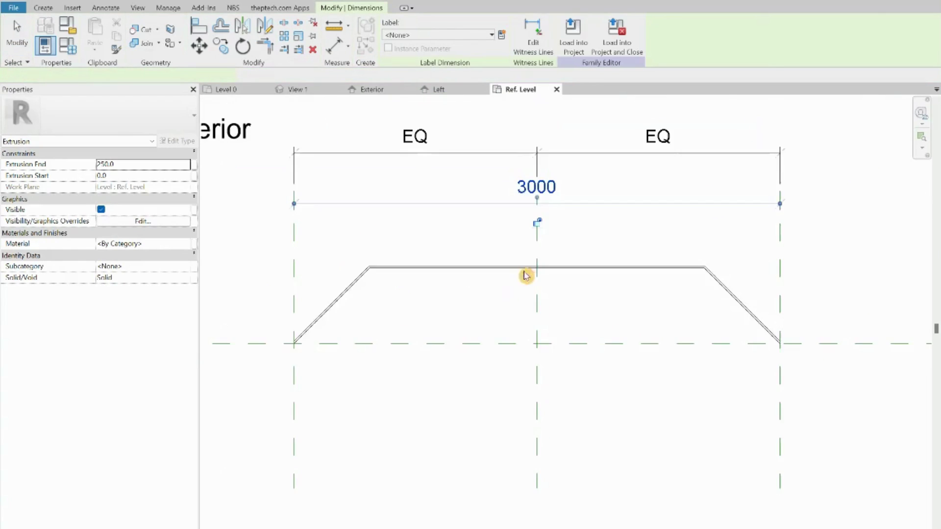
scroll(547, 176, "up", 3)
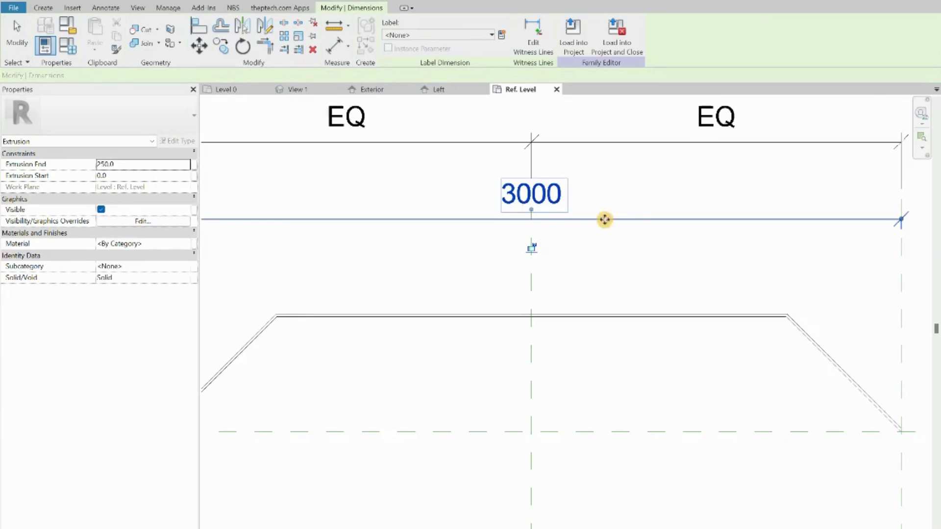
scroll(539, 211, "down", 3)
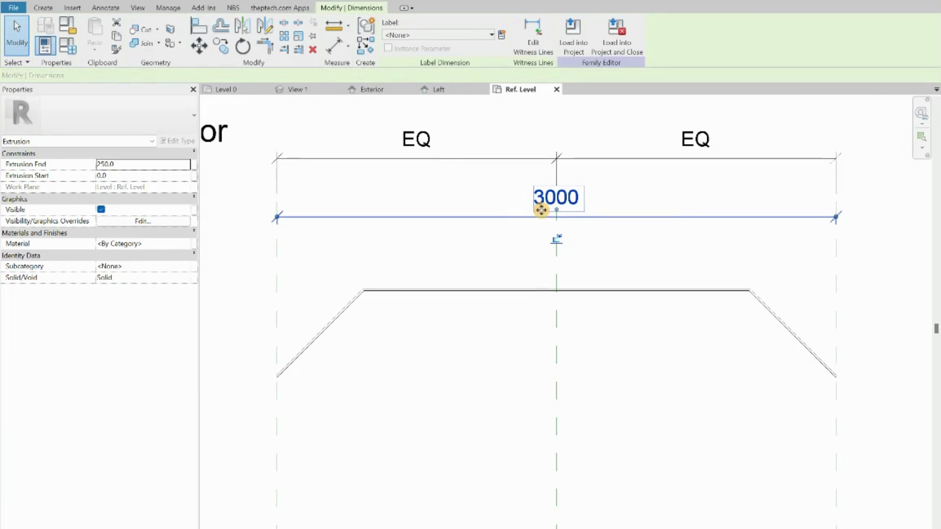
left_click(541, 204)
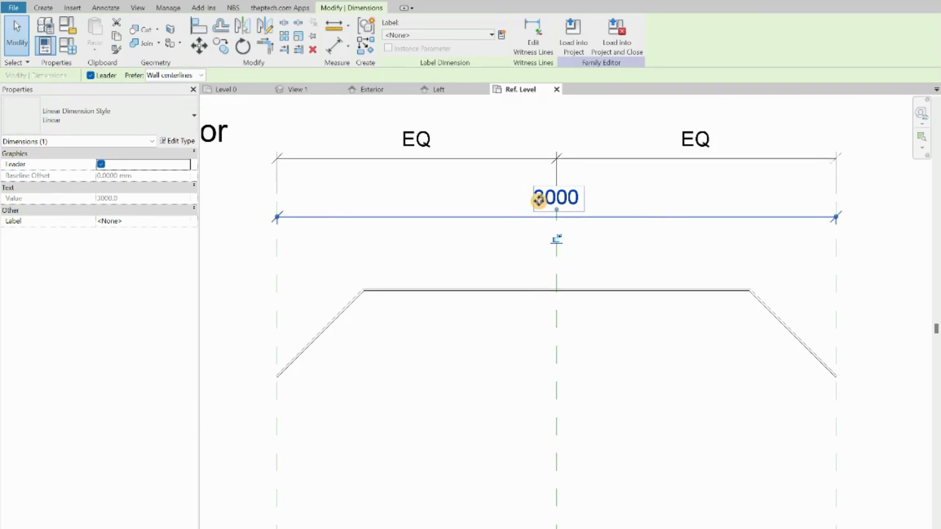
left_click(501, 35)
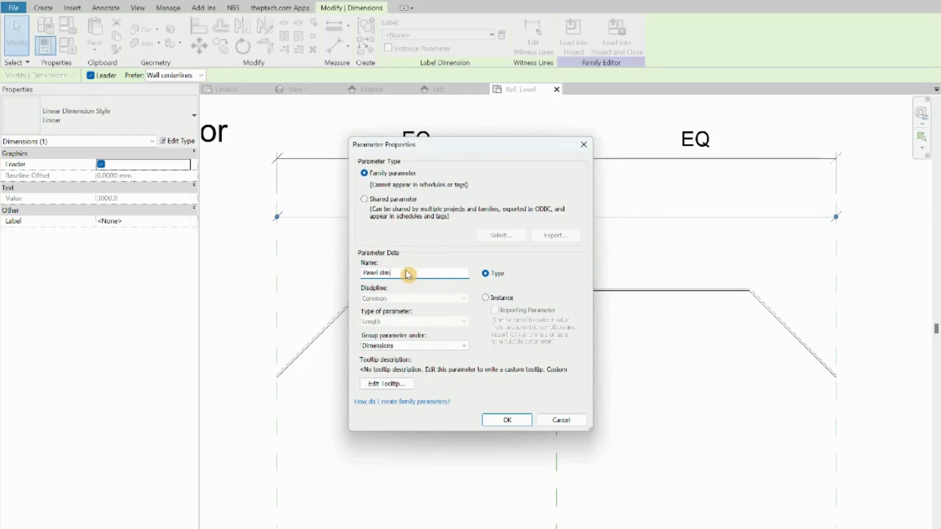
left_click(525, 419)
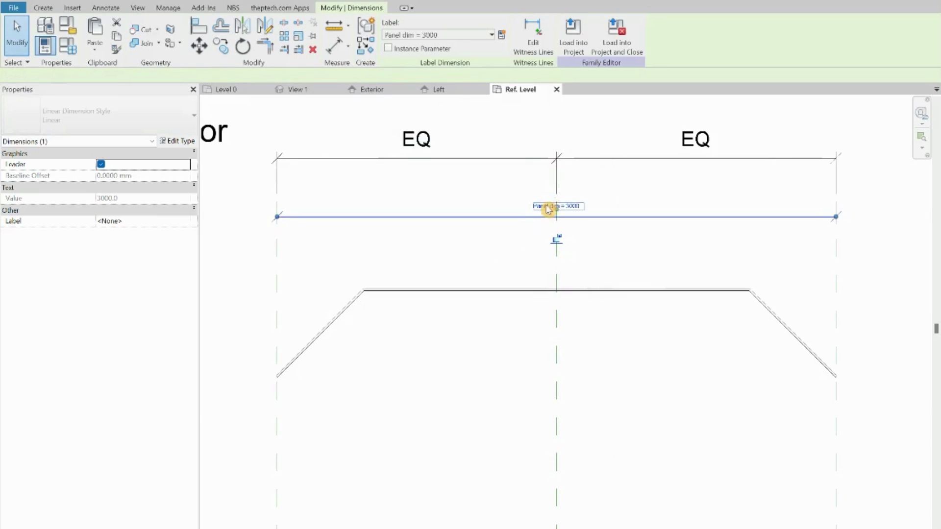
scroll(572, 204, "up", 2)
scroll(617, 223, "down", 2)
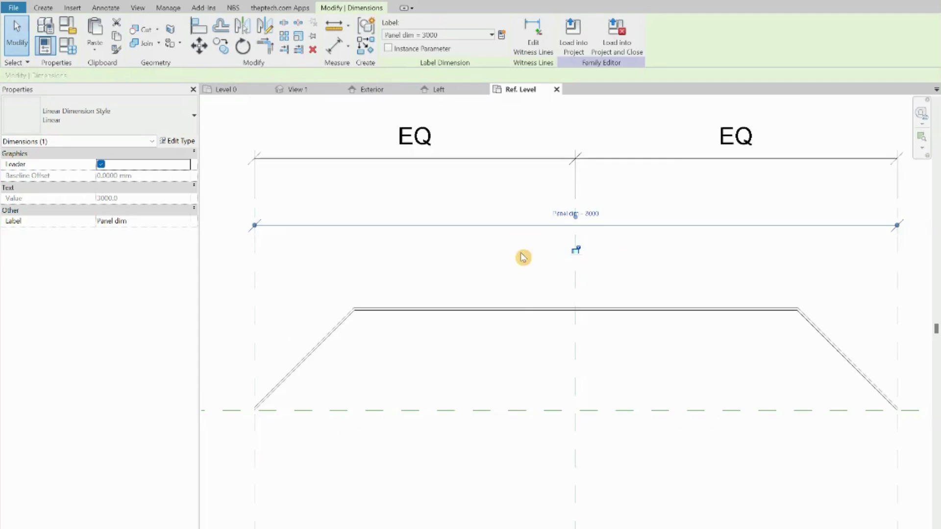
scroll(509, 346, "down", 1)
left_click(506, 351)
- Flex the panel by moving the Left reference plane inward to a total width of about 2753 mm
scroll(304, 374, "up", 3)
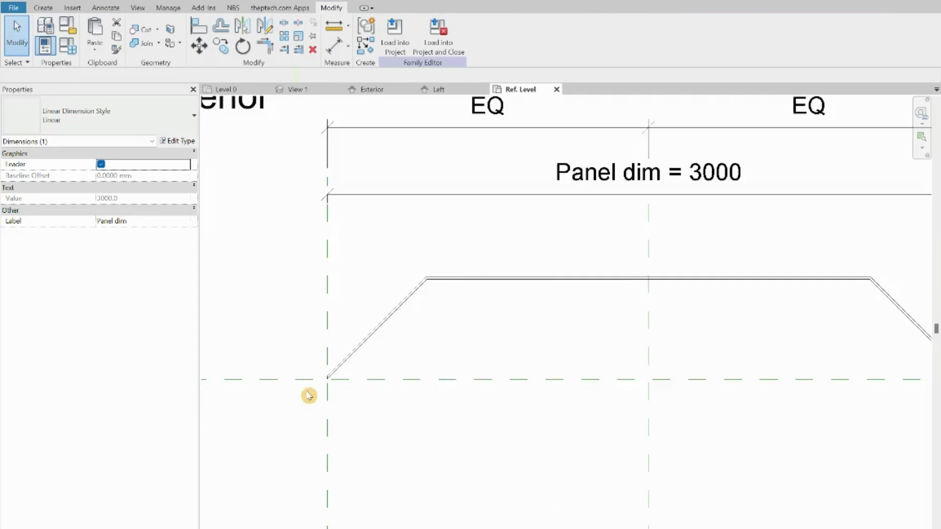
scroll(330, 408, "up", 3)
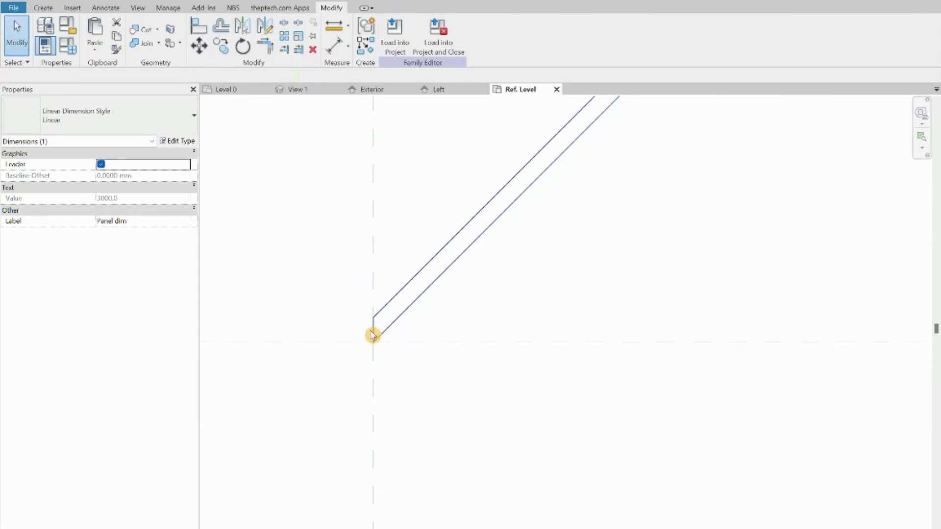
left_click(374, 336)
scroll(372, 304, "down", 2)
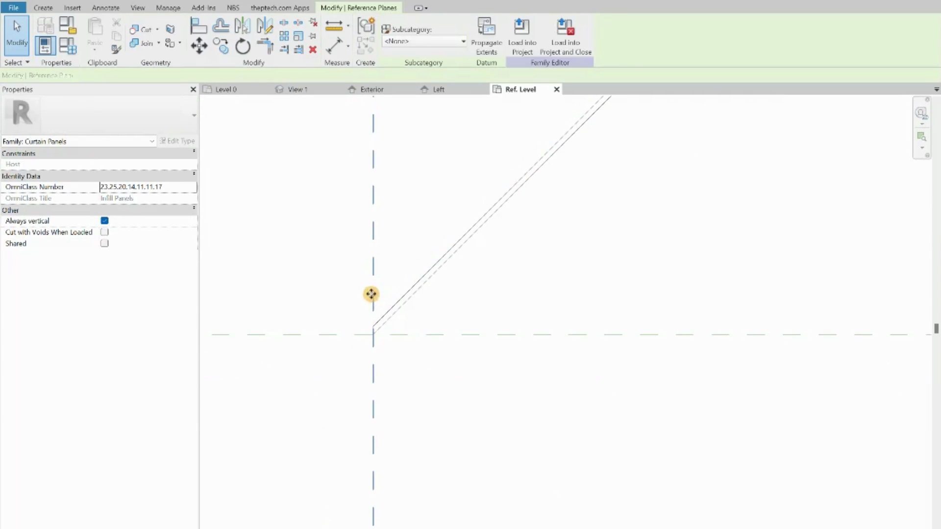
scroll(463, 272, "down", 3)
left_click(362, 235)
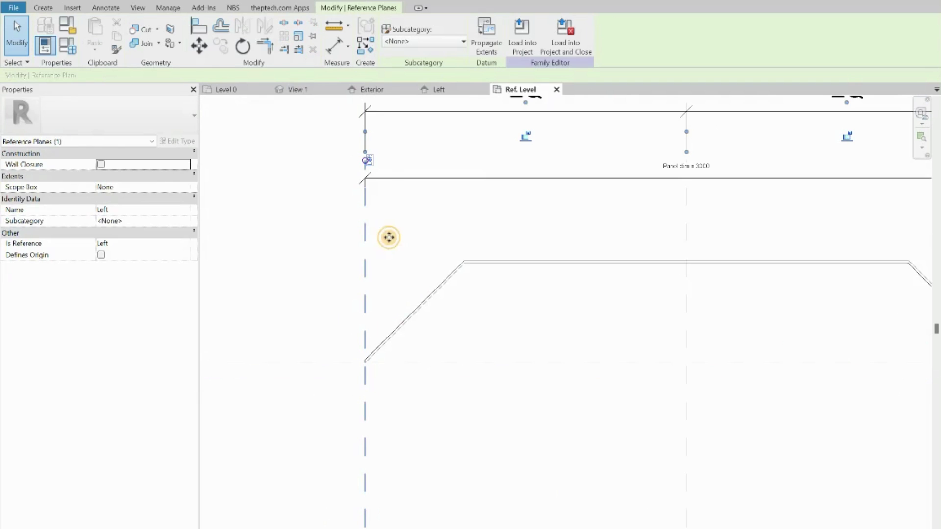
scroll(402, 304, "down", 3)
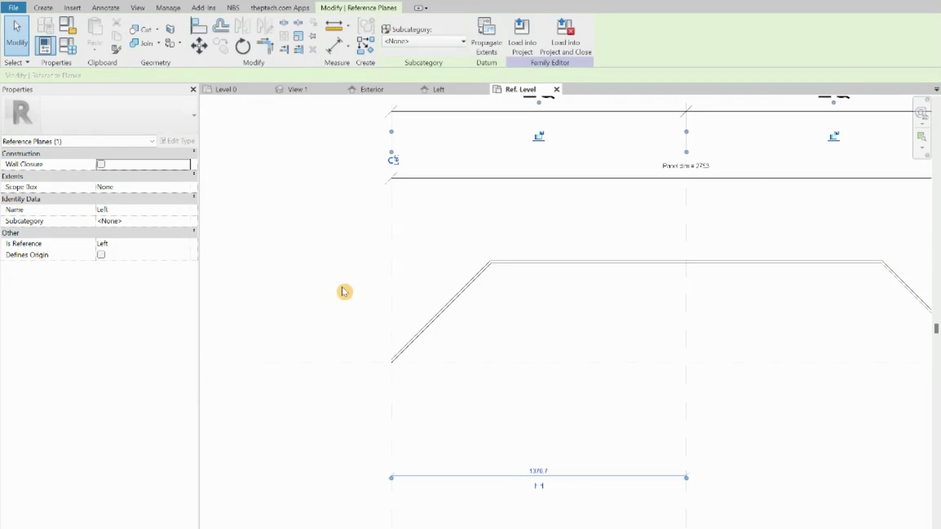
left_click(763, 281)
key("Escape")
scroll(586, 187, "up", 3)
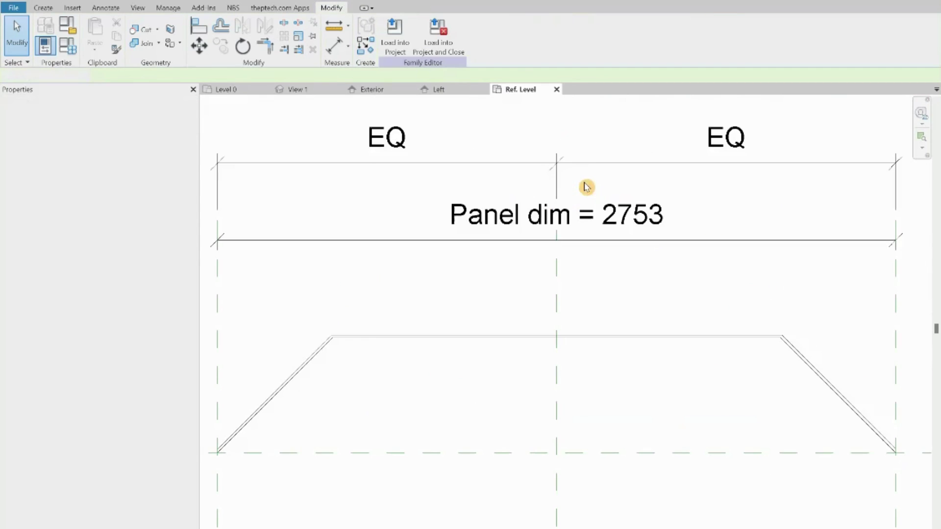
scroll(565, 280, "down", 2)
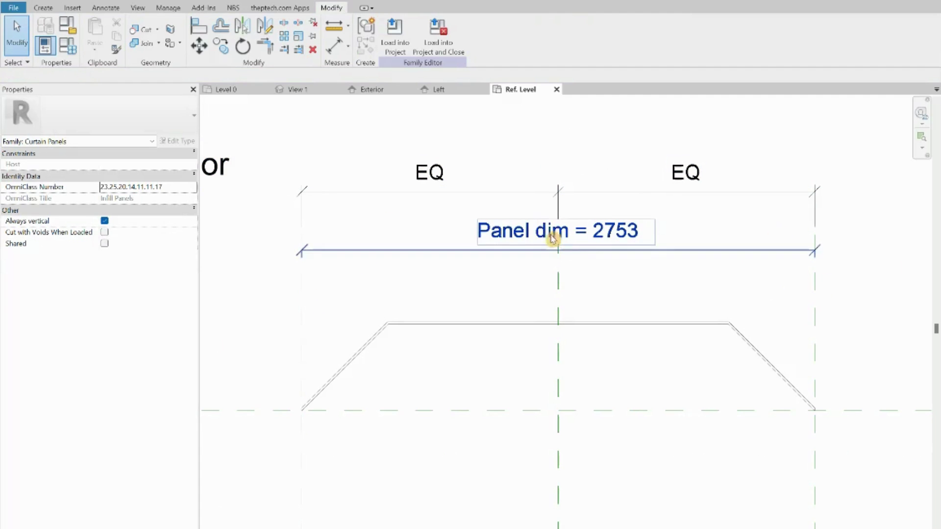
scroll(602, 196, "up", 3)
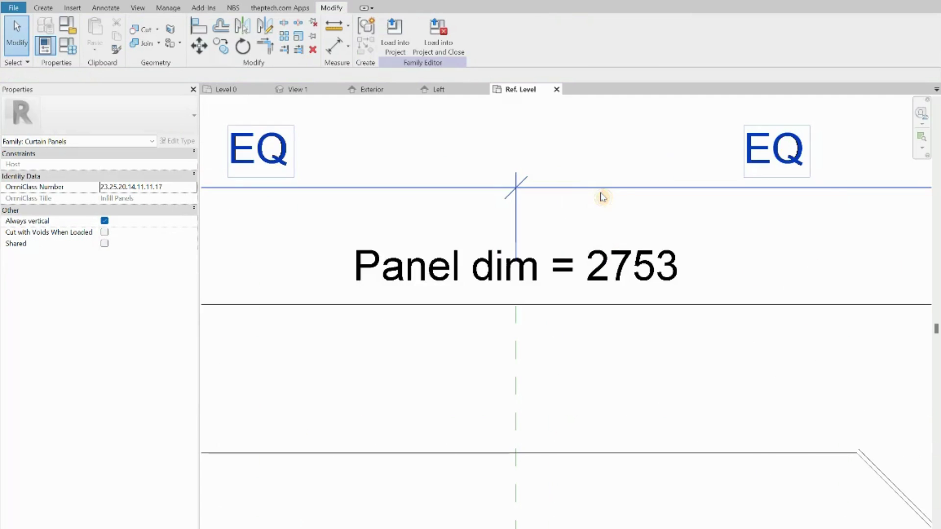
left_click(604, 197)
scroll(605, 197, "down", 2)
scroll(597, 250, "down", 2)
left_click(493, 288)
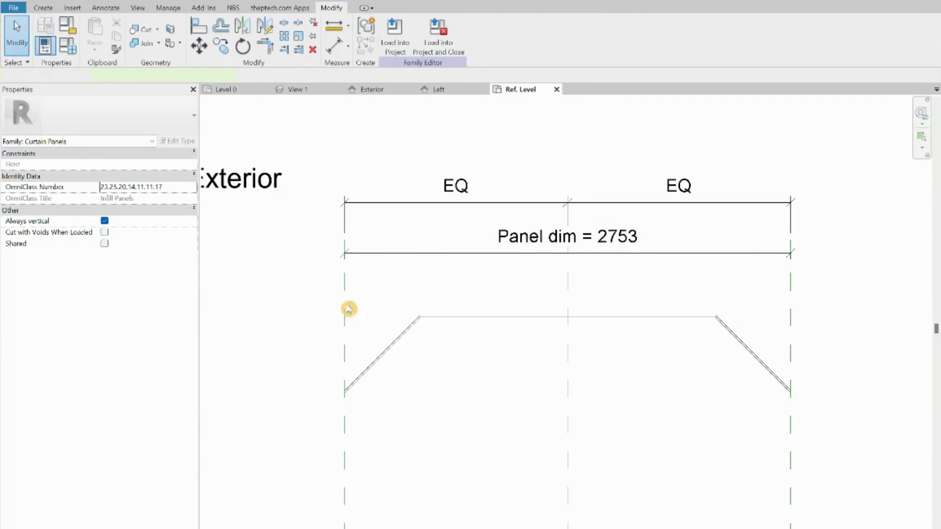
left_click(345, 283)
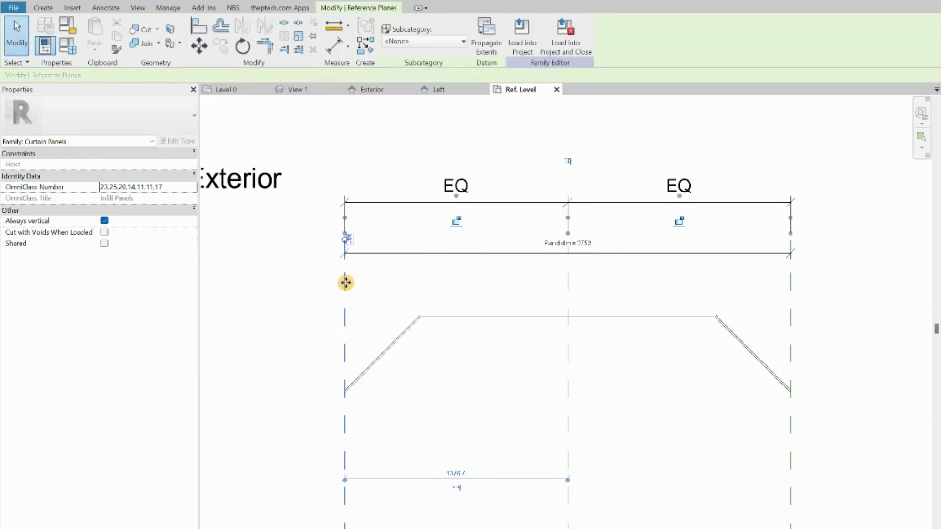
left_click(457, 476)
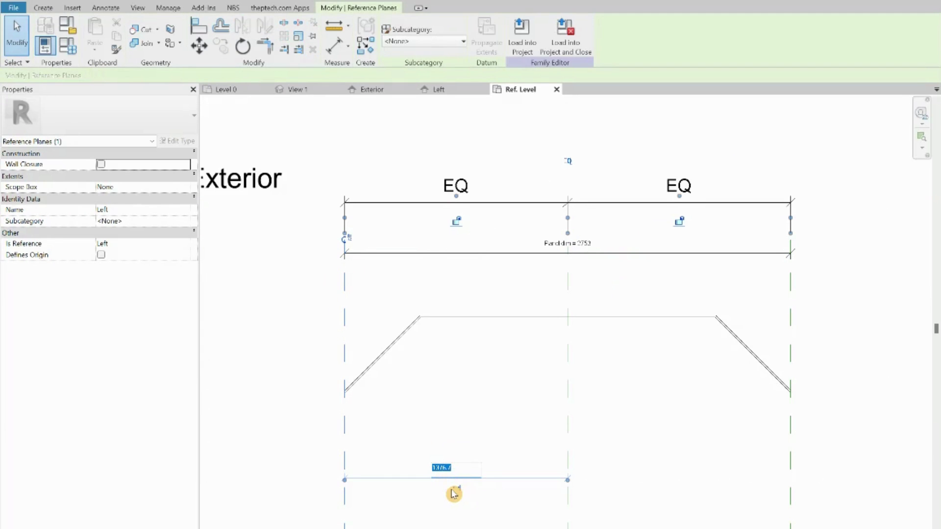
type("15")
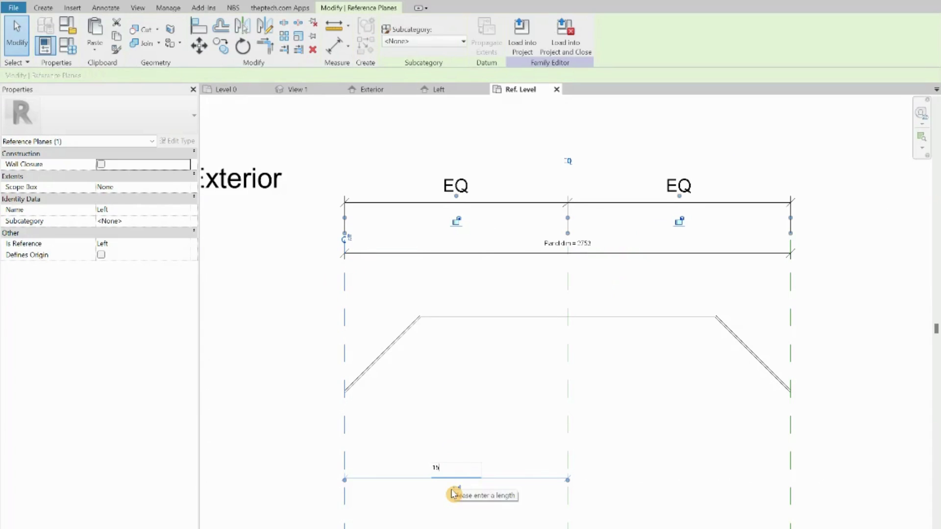
type("0")
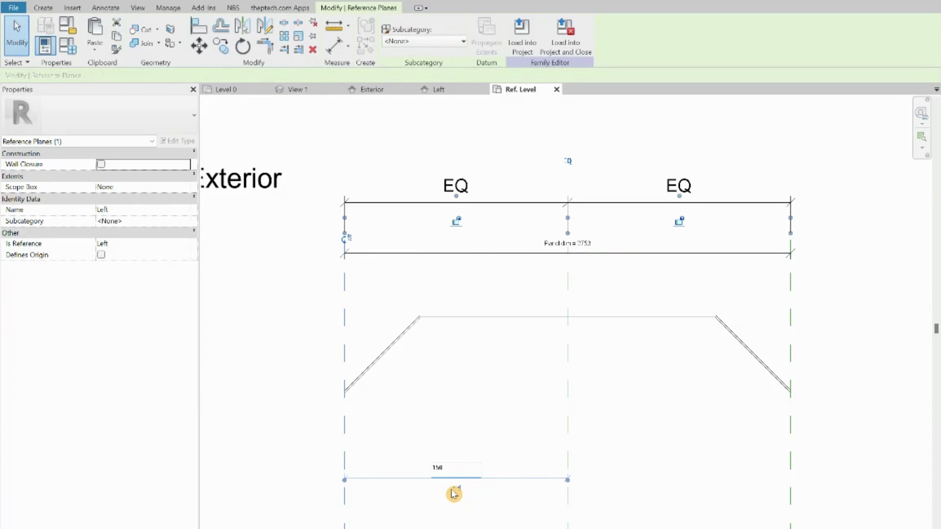
key("Return")
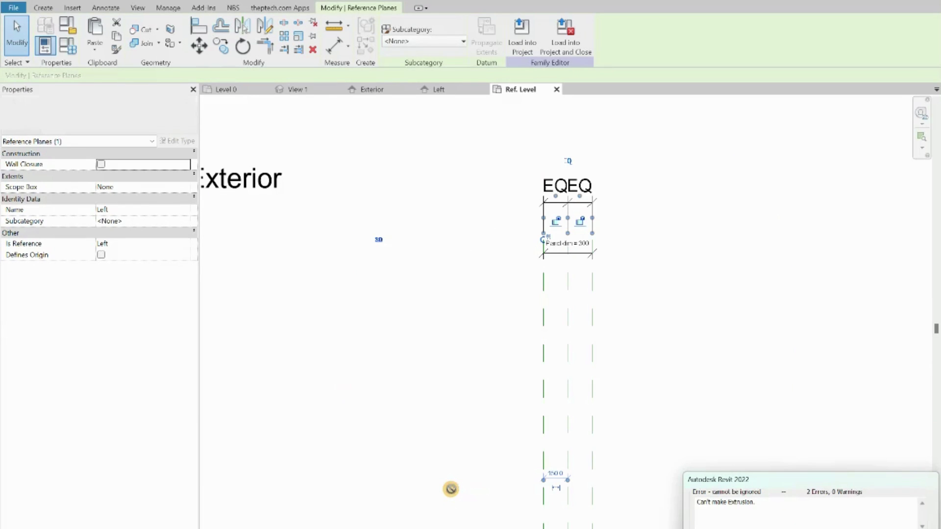
key("Escape")
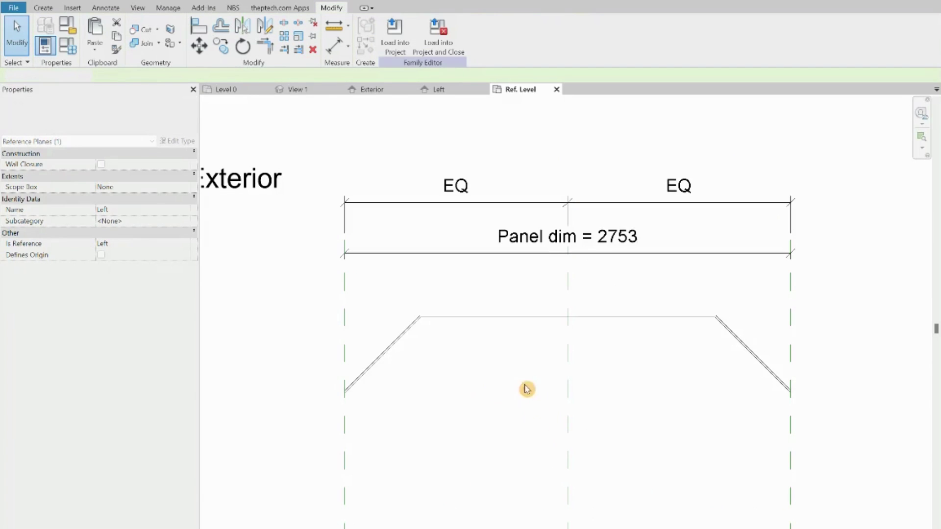
- Set the Left reference plane's distance from the centre reference plane to 1500 mm
left_click(336, 430)
left_click(345, 433)
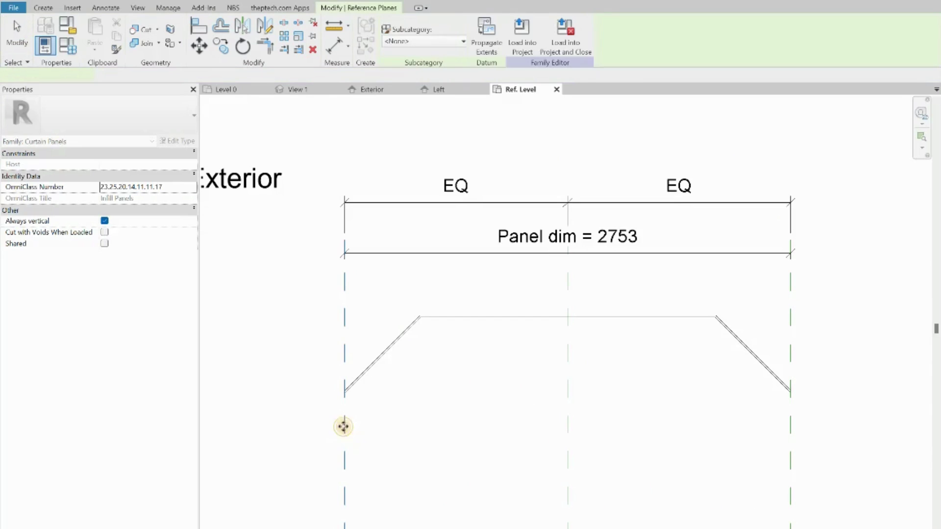
left_click(455, 474)
type("1")
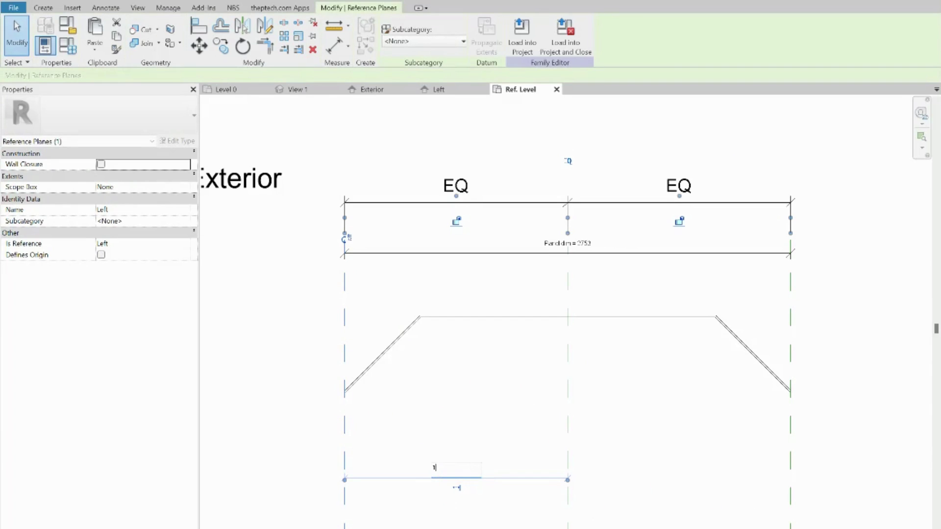
type("500")
key("Return")
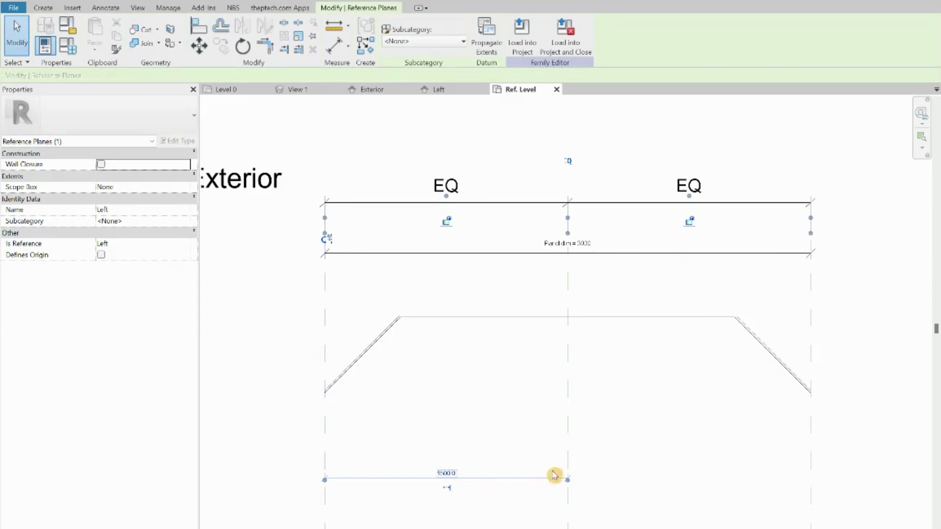
scroll(584, 266, "down", 2)
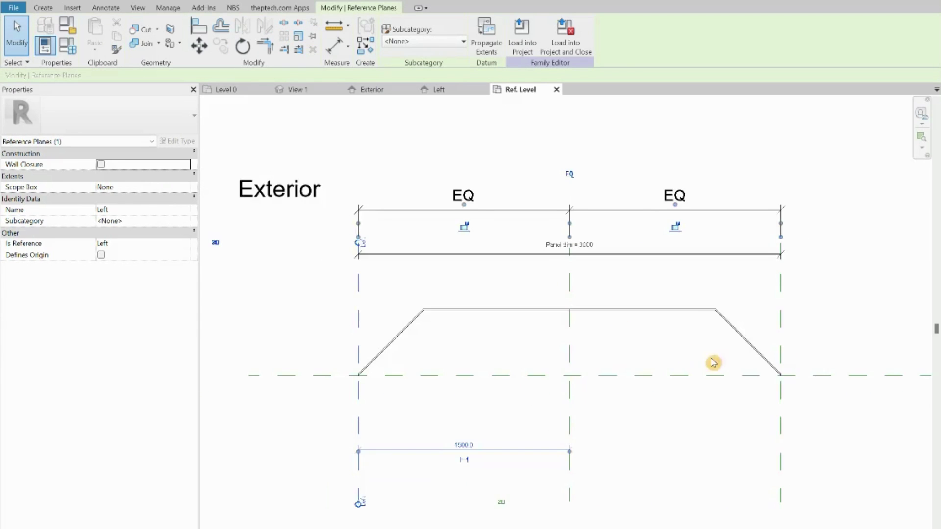
key("Escape")
scroll(580, 253, "up", 1)
key("Escape")
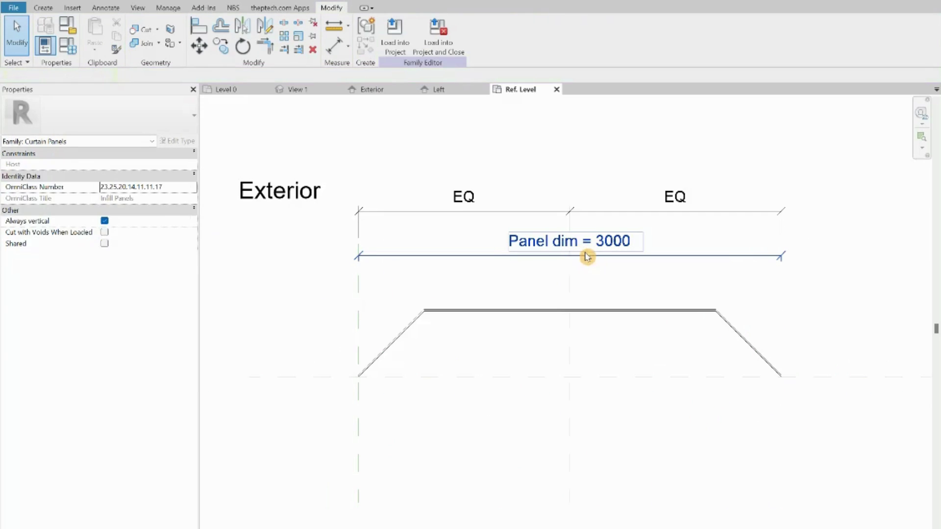
- Examine the resized panel in plan and from an angle in the default 3D view
scroll(638, 245, "up", 1)
scroll(508, 243, "down", 1)
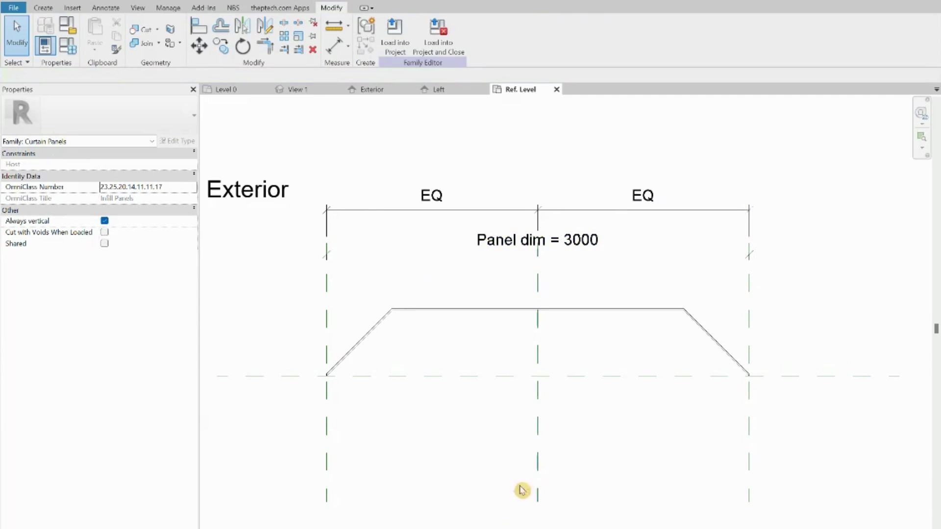
scroll(534, 313, "down", 1)
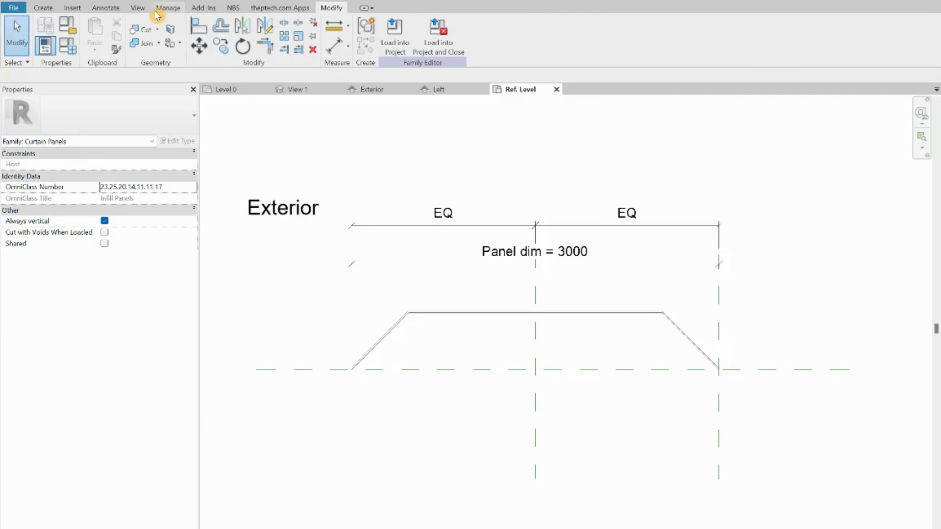
left_click(138, 8)
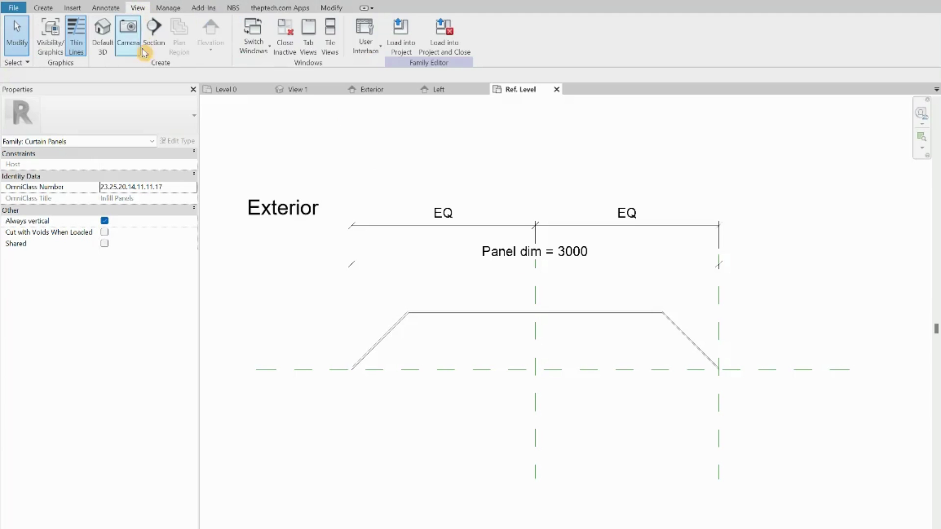
left_click(102, 49)
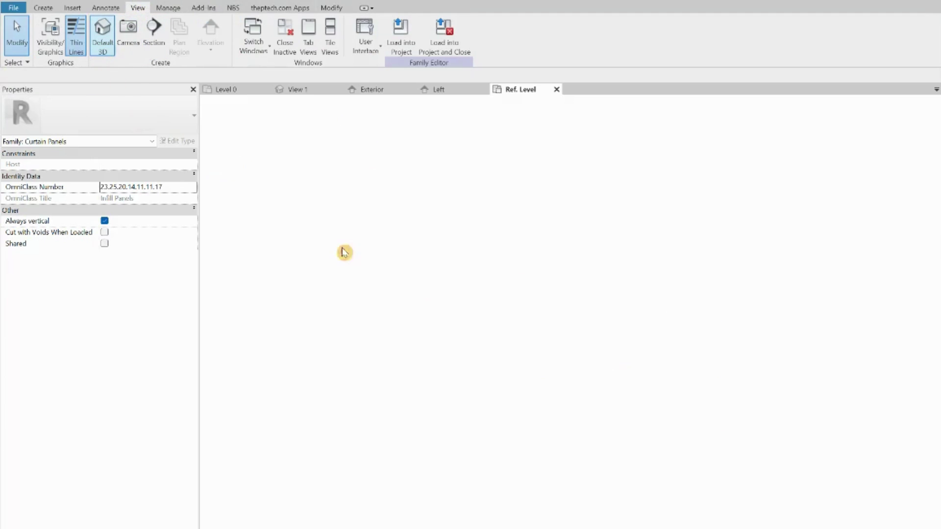
middle_click_drag(534, 367, 476, 349, "shift")
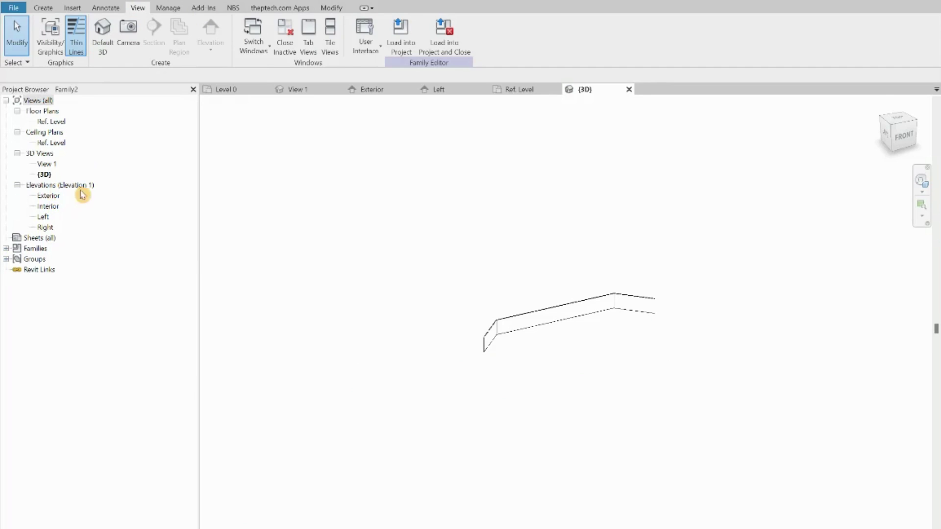
- In the Exterior elevation, align the extrusion's top edge to the upper horizontal reference plane
double_click(49, 195)
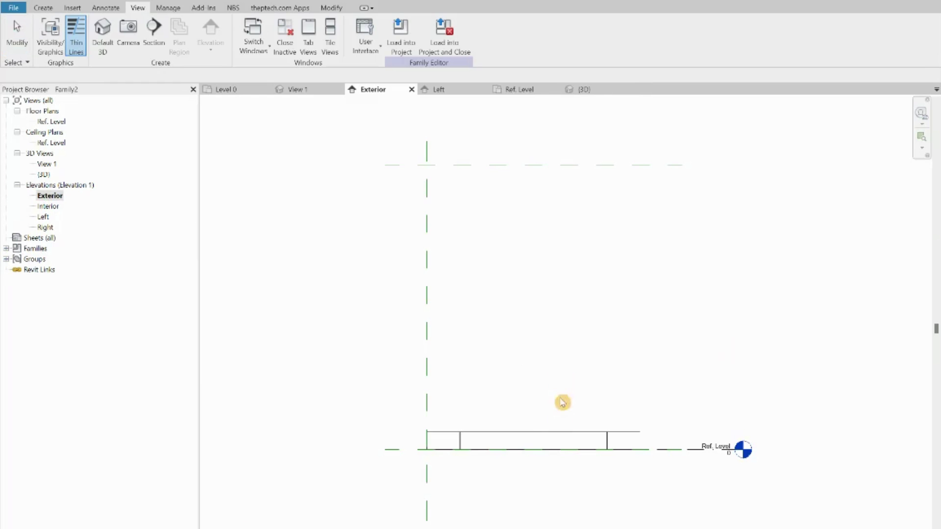
left_click(565, 436)
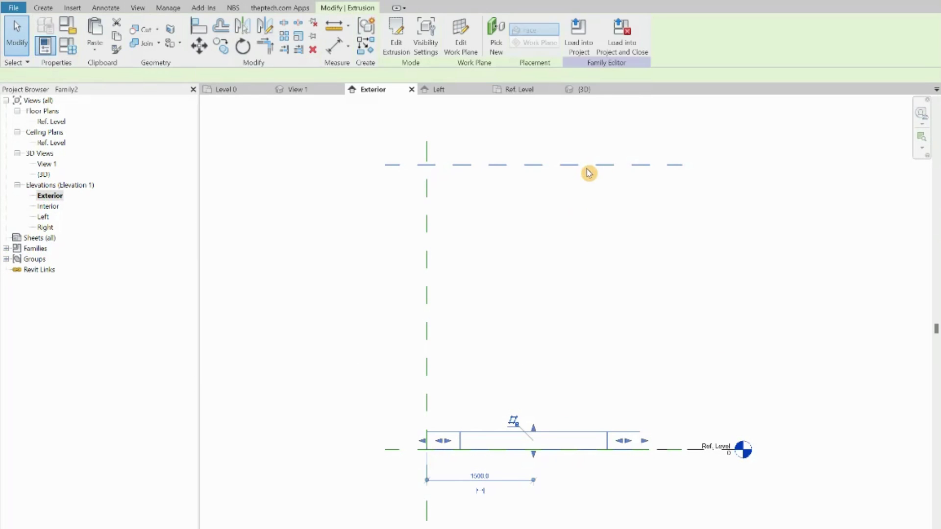
left_click(198, 28)
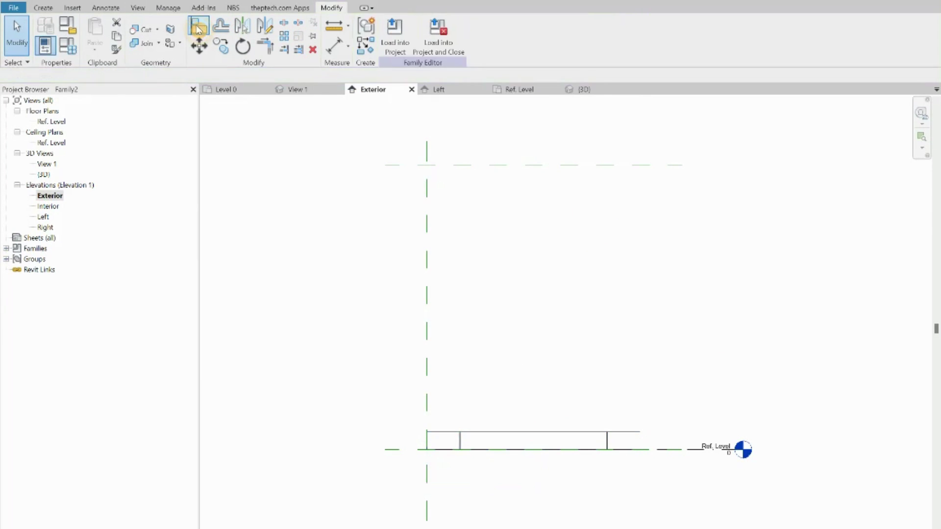
left_click(570, 169)
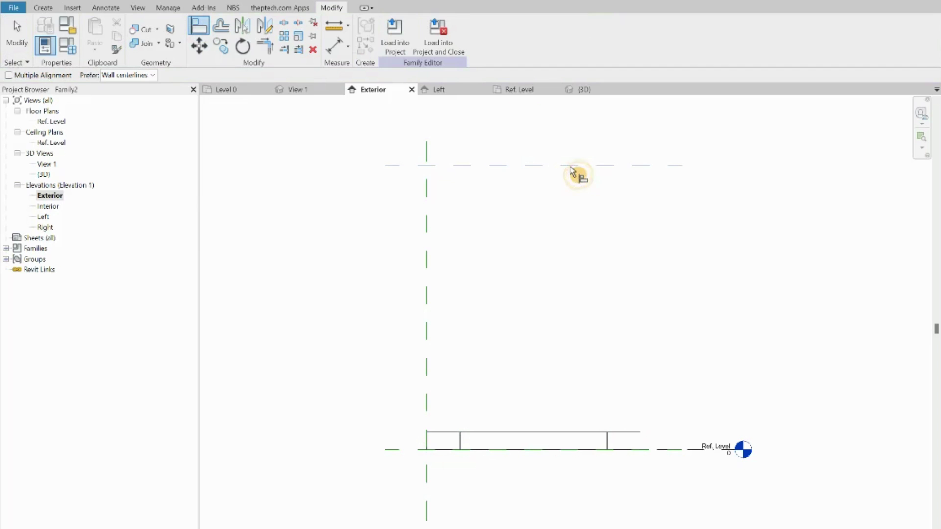
left_click(568, 436)
scroll(529, 152, "up", 4)
scroll(519, 171, "up", 2)
scroll(512, 211, "down", 5)
key("Escape")
scroll(607, 210, "up", 1)
key("Escape")
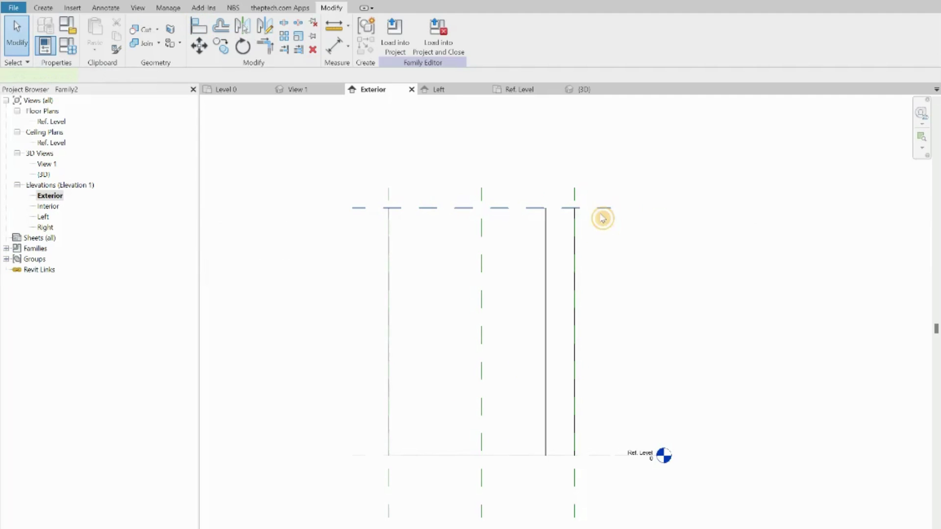
- Set the upper reference plane's height above Ref. Level to 3500 mm and check the panel in 3D
left_click(599, 208)
left_click(554, 338)
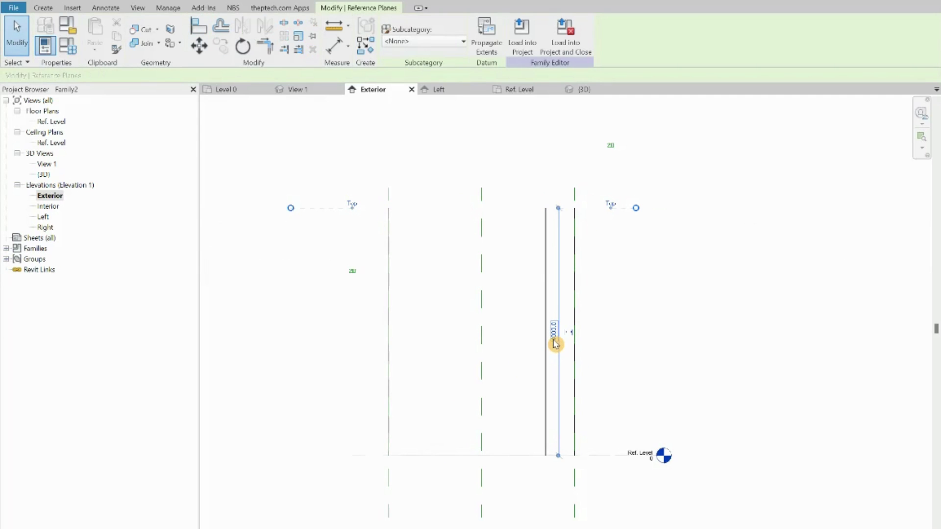
left_click(554, 339)
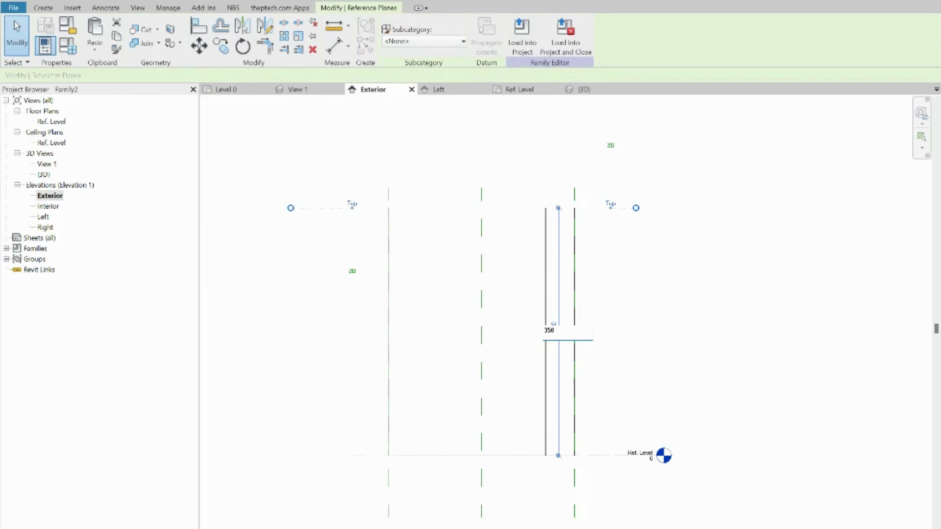
type("3500")
key("Return")
left_click(636, 351)
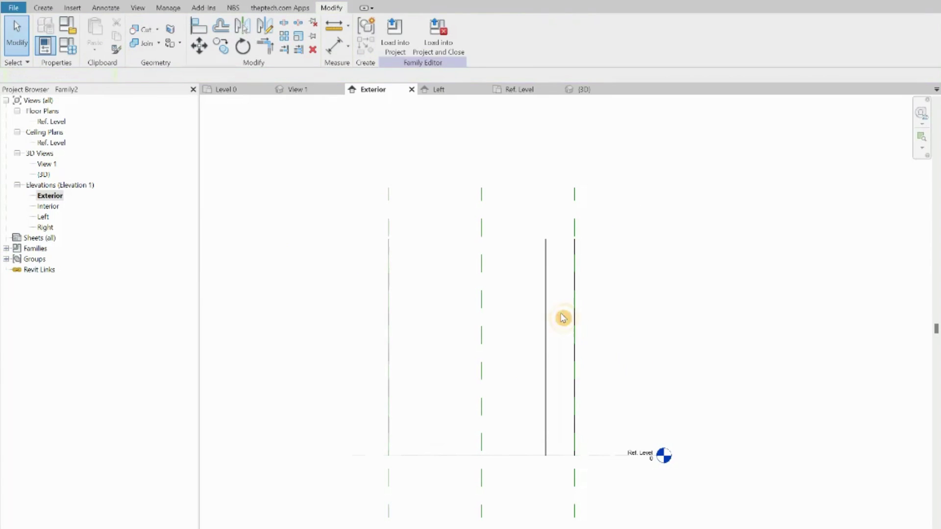
scroll(651, 258, "down", 2)
scroll(600, 405, "up", 1)
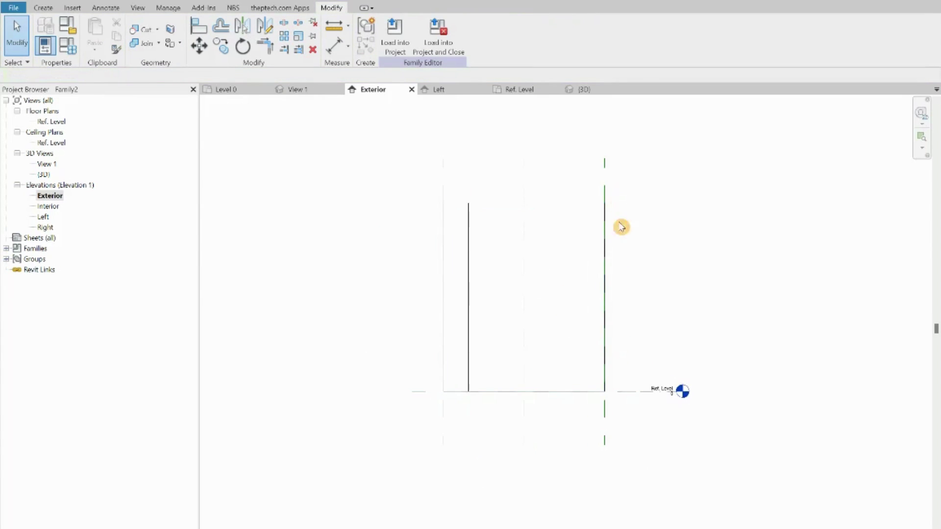
middle_click_drag(657, 300, 643, 293)
scroll(644, 292, "down", 3)
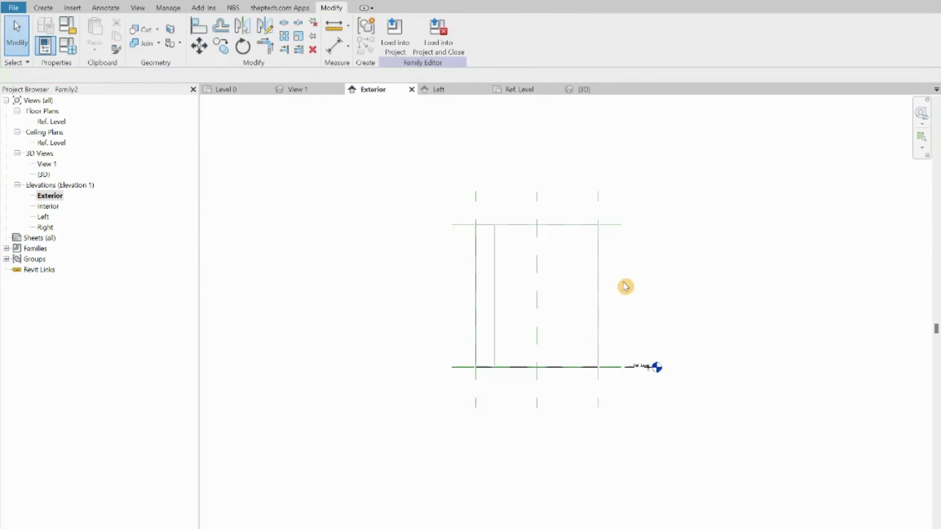
left_click(584, 89)
middle_click_drag(467, 365, 380, 403, "shift")
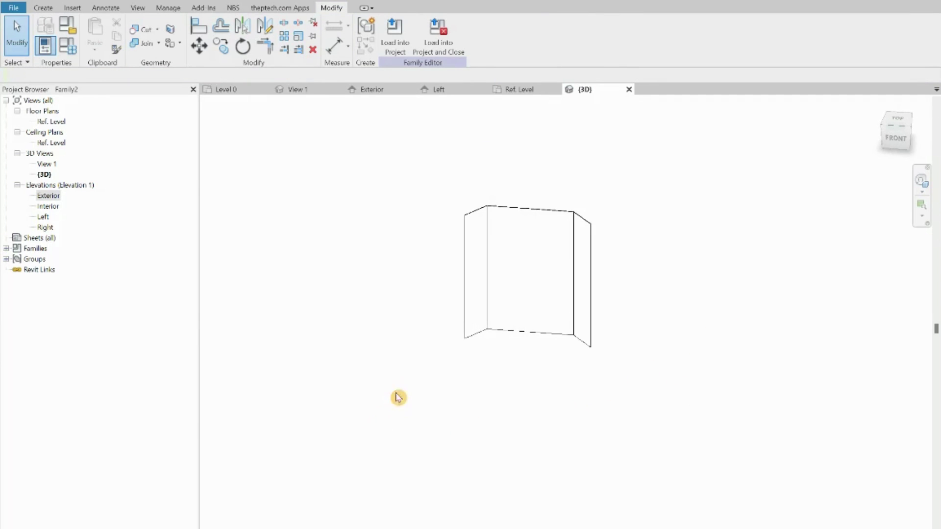
- Save the panel family as "Generic Curtain wall 3000mm" in the Generic folder and load it into the project
left_click(15, 8)
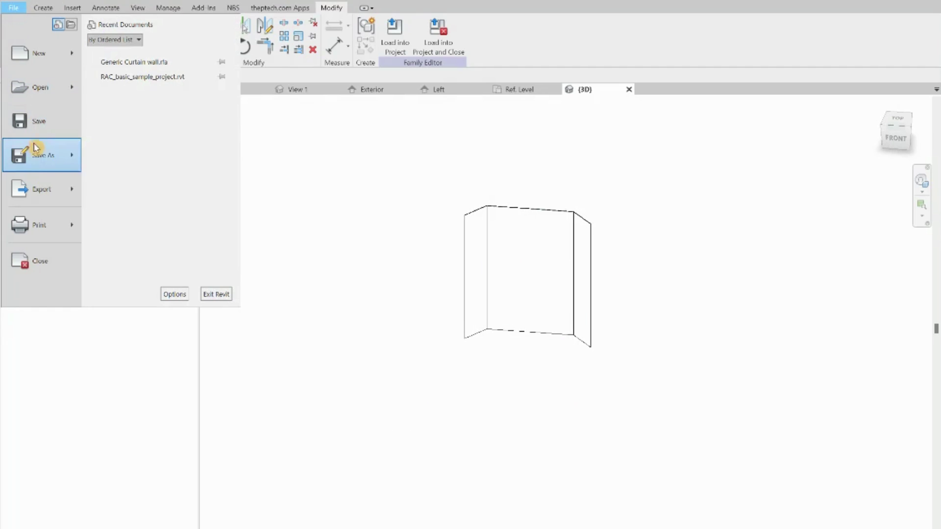
mouse_move(38, 156)
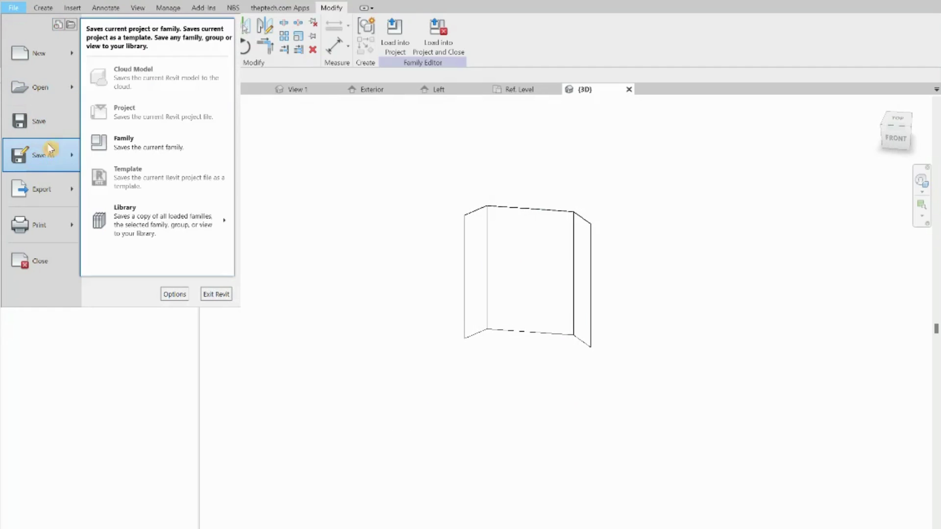
left_click(148, 150)
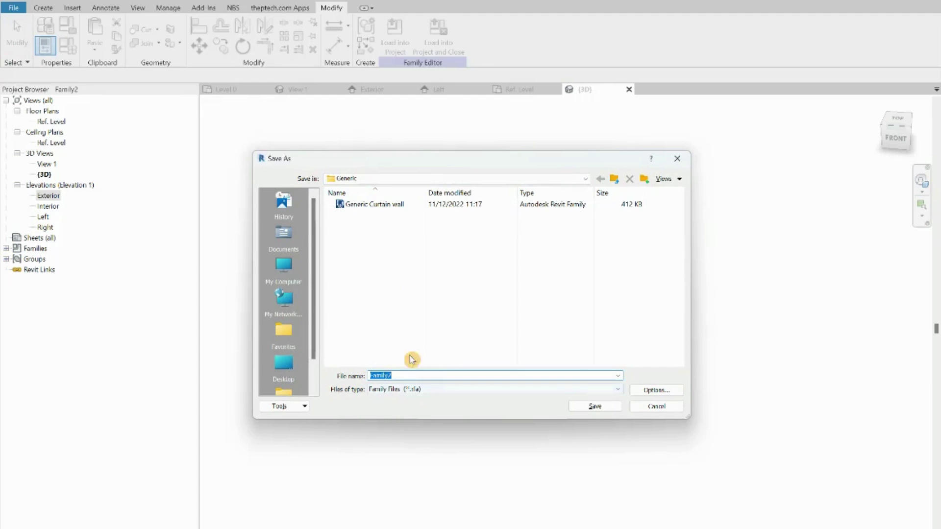
left_click(584, 179)
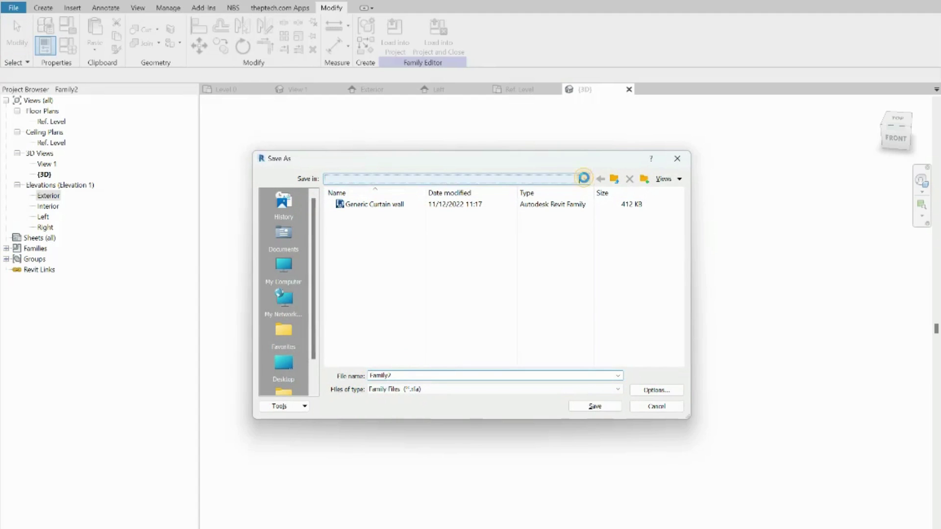
left_click(420, 271)
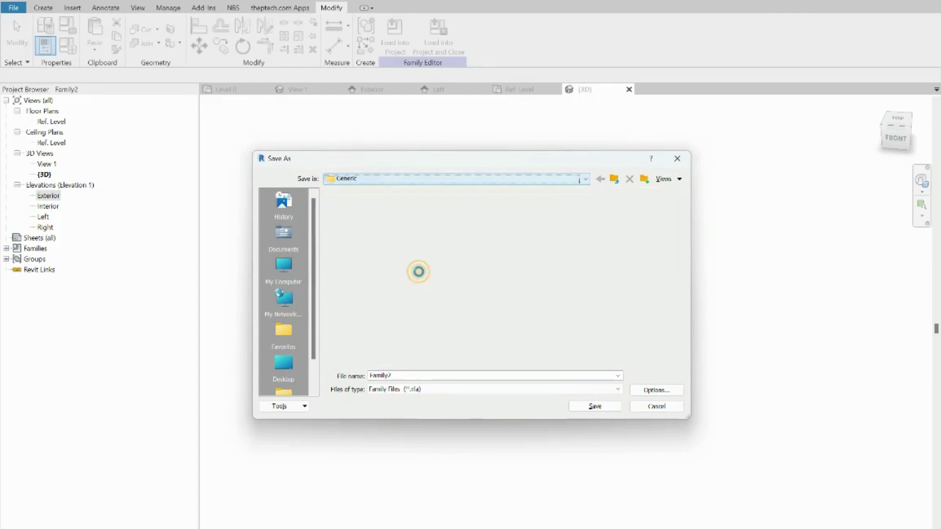
double_click(377, 376)
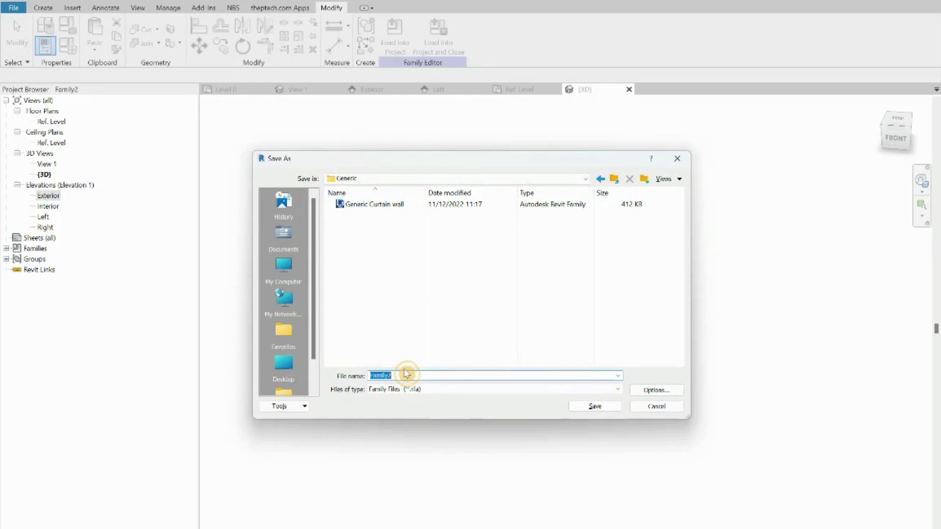
type("Generic Curtain wall 3000mm")
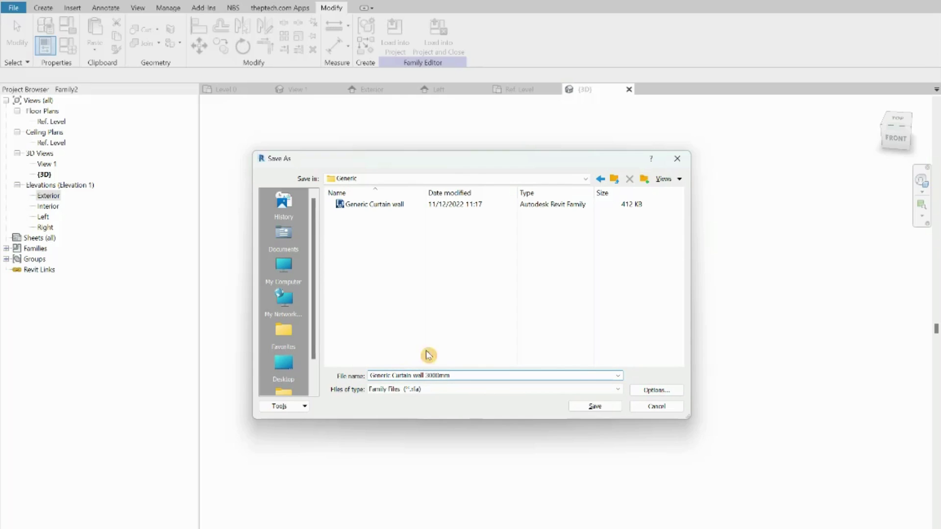
left_click(591, 405)
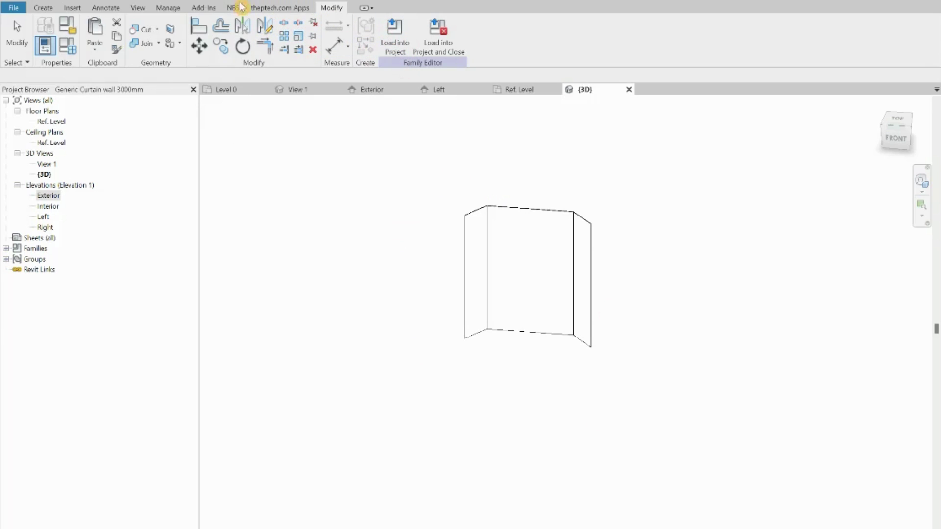
left_click(395, 46)
left_click(395, 47)
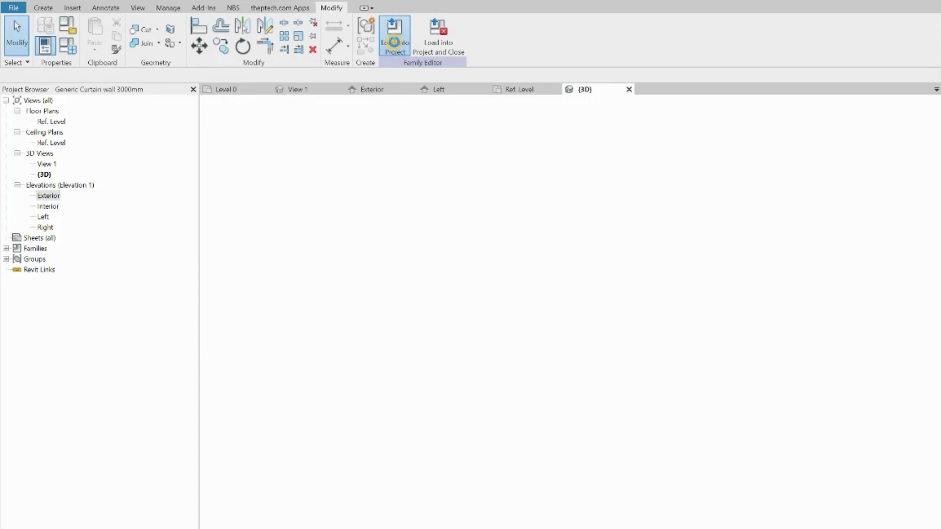
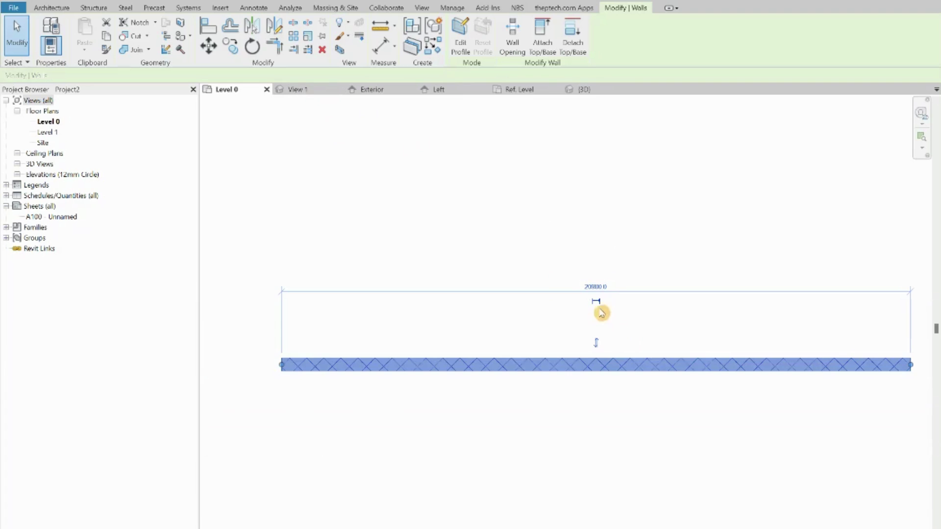
- Change the type of the selected wall in the Level 0 plan to Curtain_Wall-Exterior_Glazing
scroll(564, 314, "down", 1)
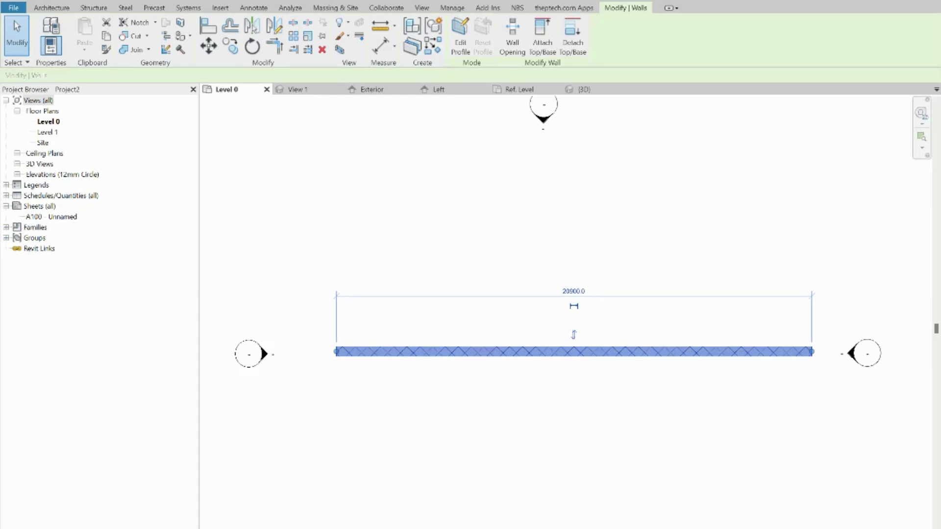
key("ctrl+1")
left_click(87, 124)
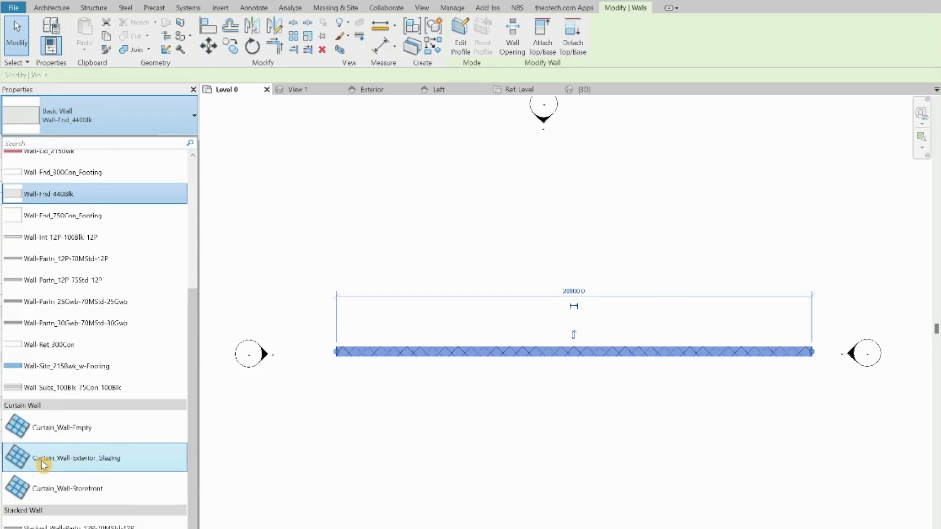
mouse_move(43, 465)
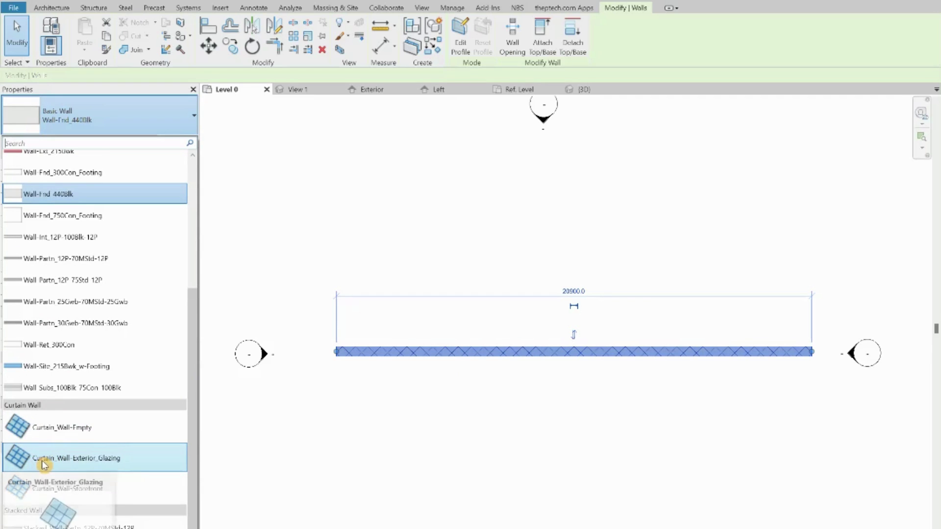
left_click(79, 456)
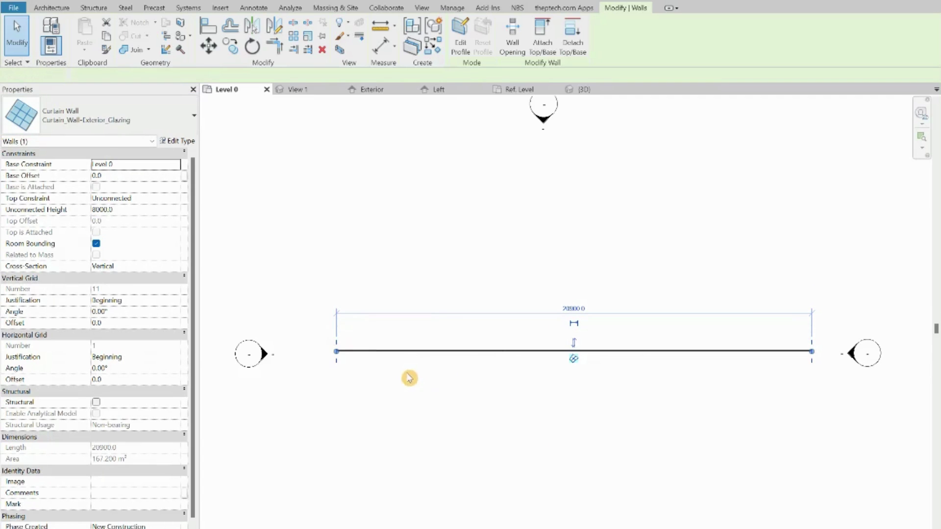
left_click(414, 387)
- In the curtain wall's type properties, set the vertical grid spacing to 3000 mm
scroll(411, 380, "up", 3)
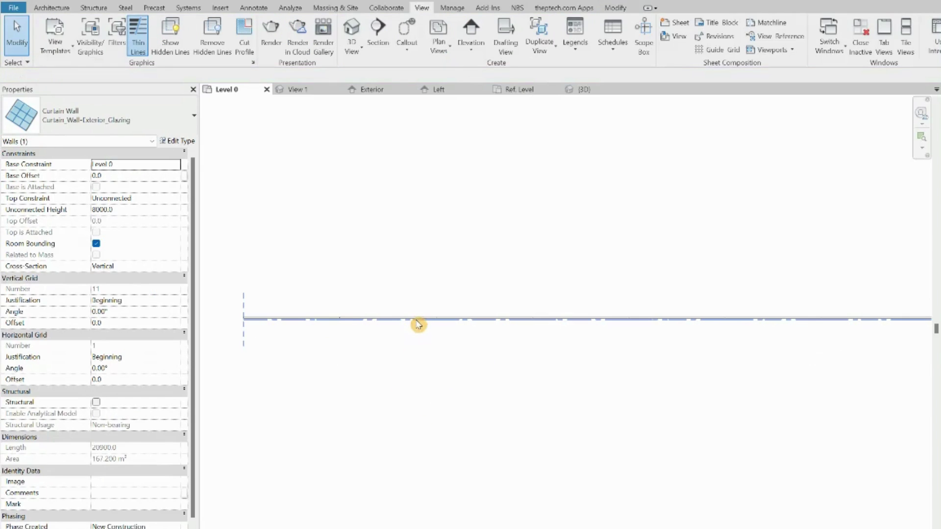
left_click(418, 324)
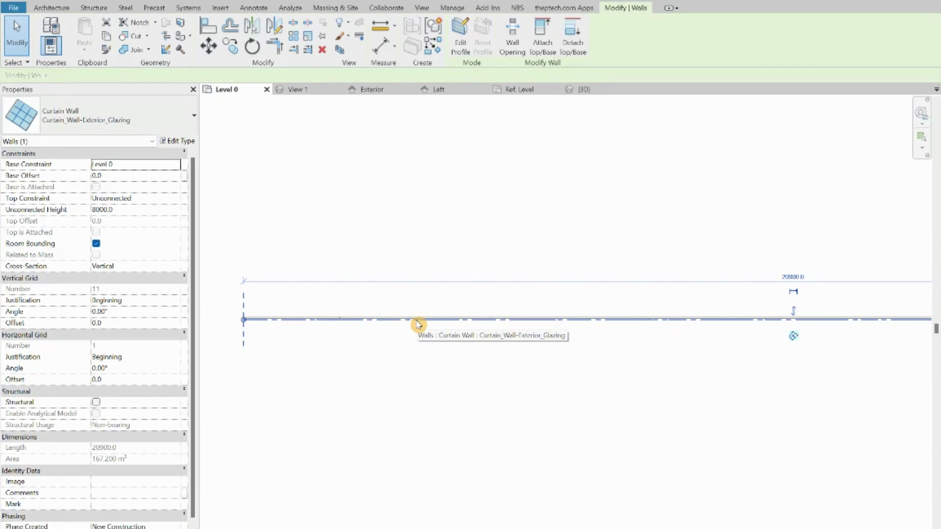
left_click(177, 142)
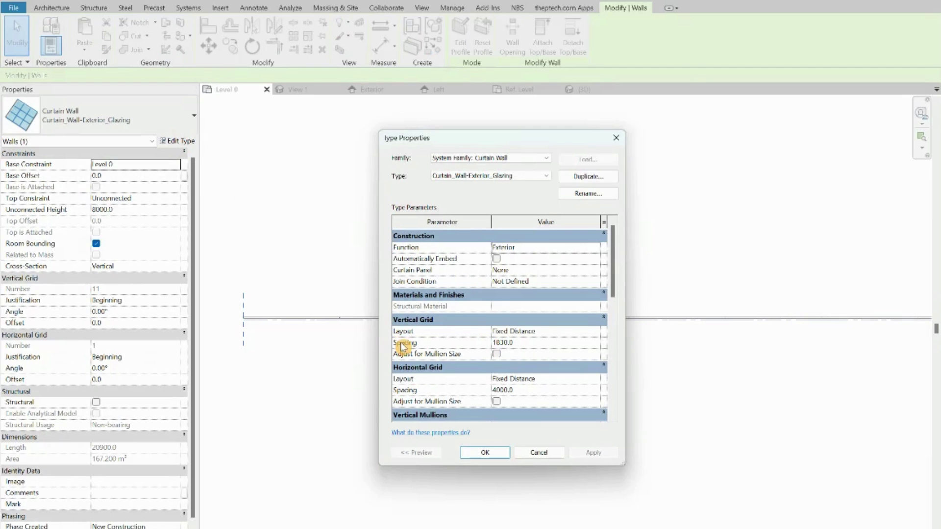
left_click(526, 341)
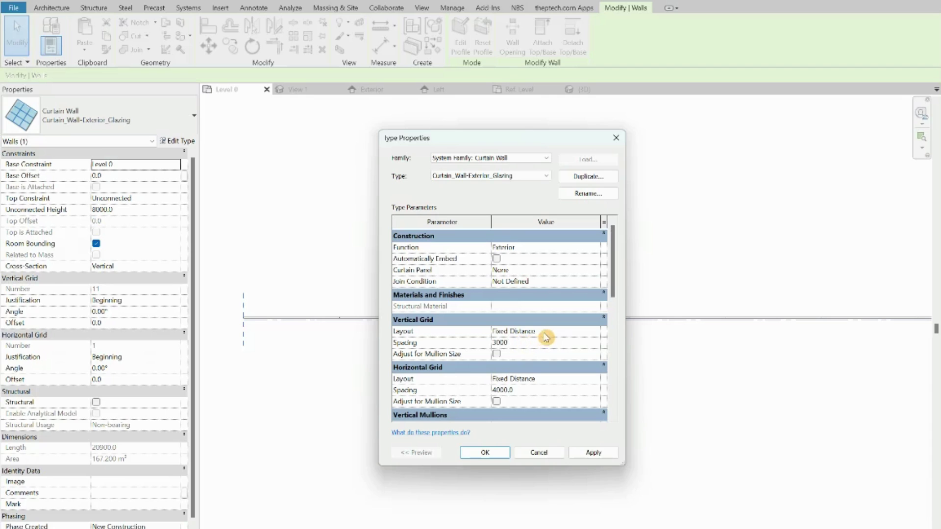
left_click(545, 335)
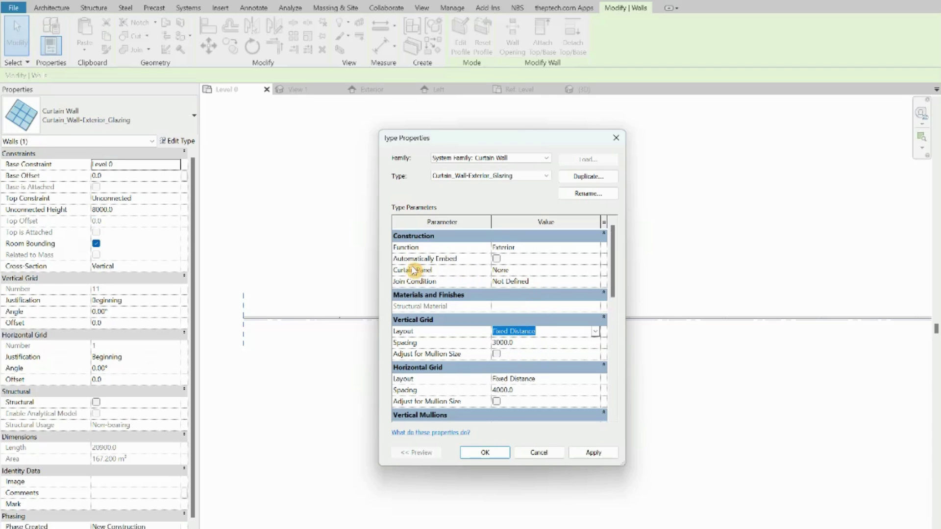
- Assign Generic Curtain wall 3000mm as the wall type's curtain panel and apply the type changes
left_click(581, 267)
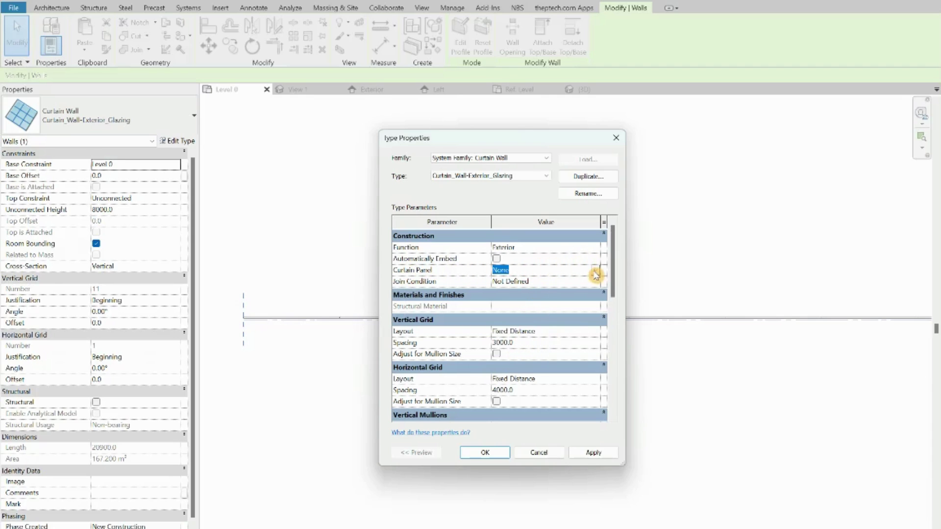
left_click(596, 272)
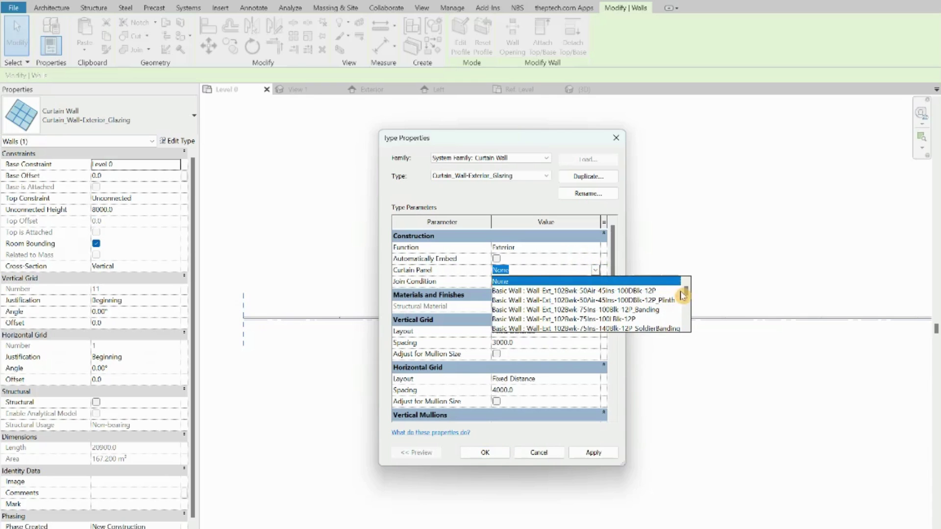
left_click_drag(686, 295, 680, 324)
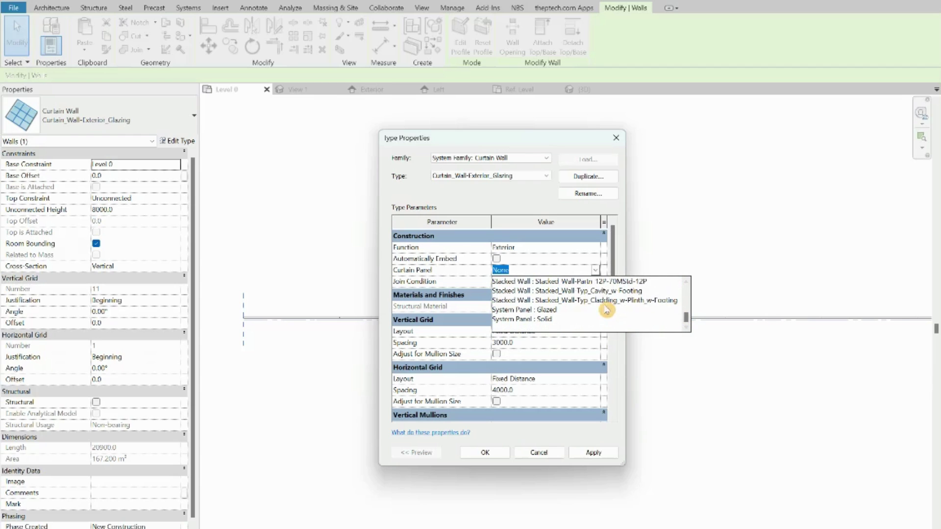
scroll(606, 310, "up", 1)
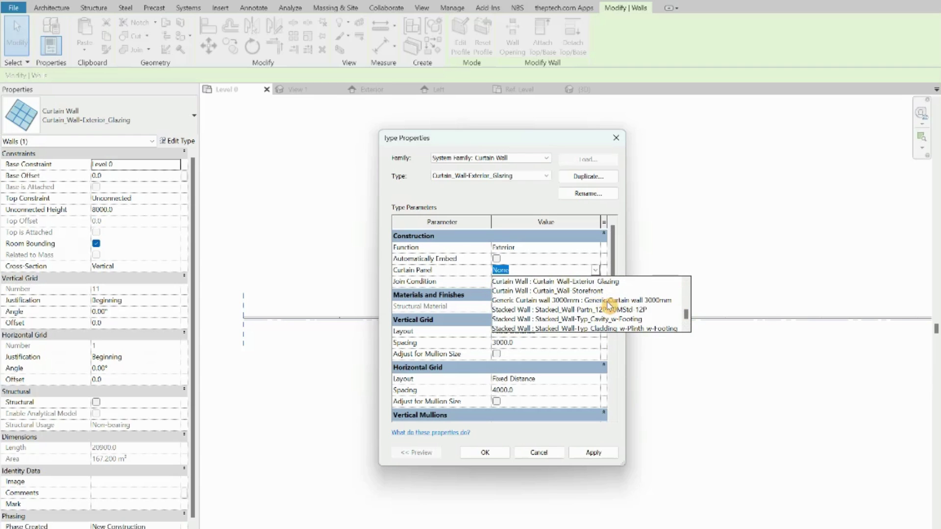
left_click(654, 304)
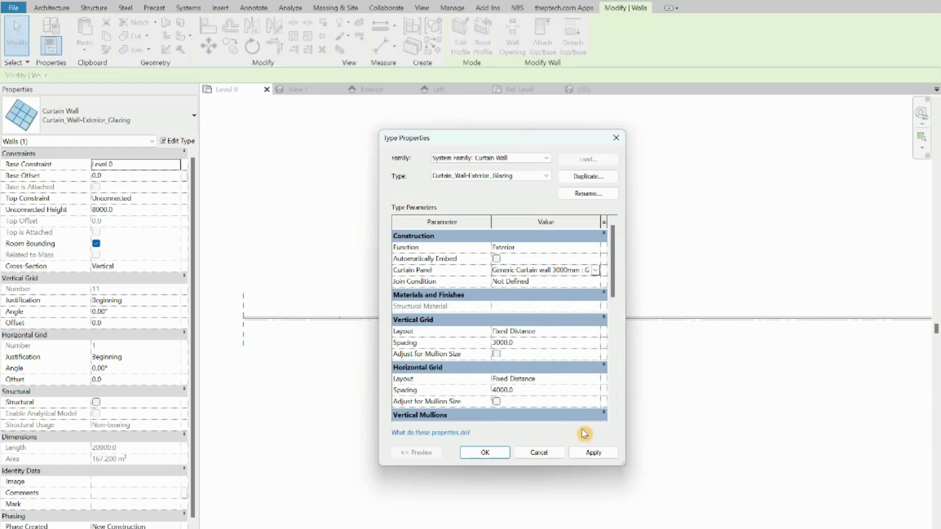
left_click(594, 453)
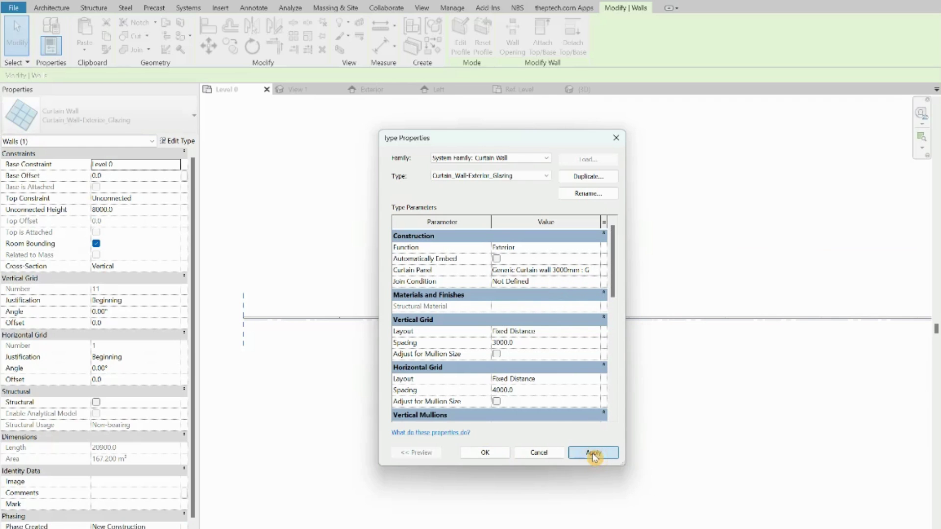
left_click(485, 453)
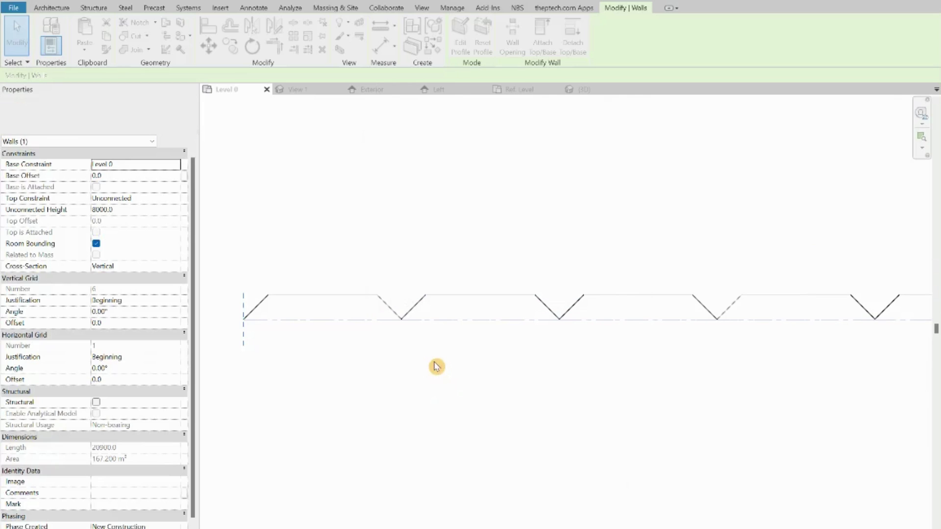
- Examine the angled panels along the curtain wall in plan and check the spacing at the first interior vertical grid line
scroll(490, 411, "down", 4)
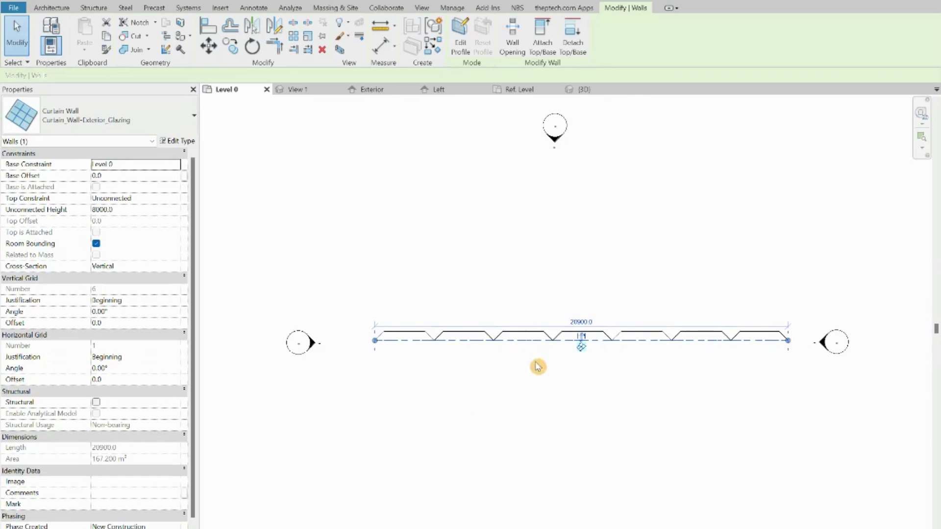
scroll(530, 427, "down", 1)
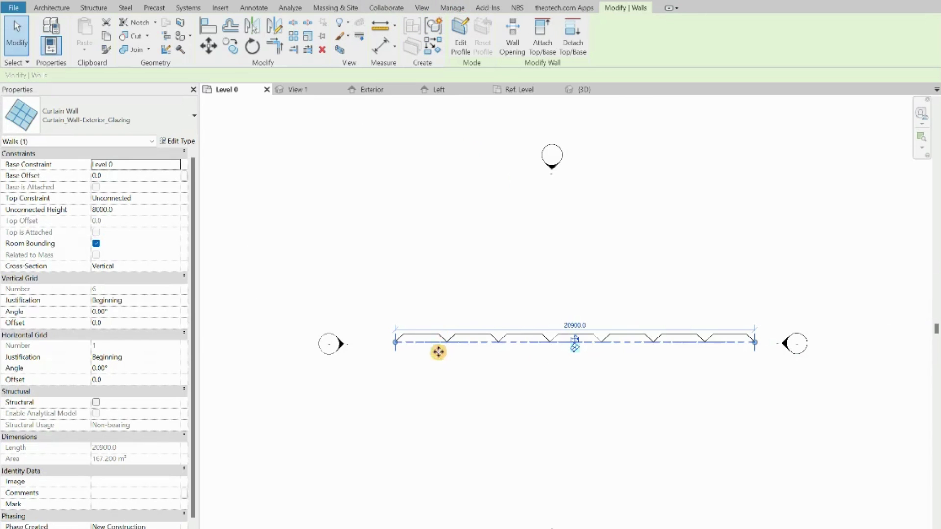
scroll(439, 351, "up", 3)
scroll(414, 328, "down", 3)
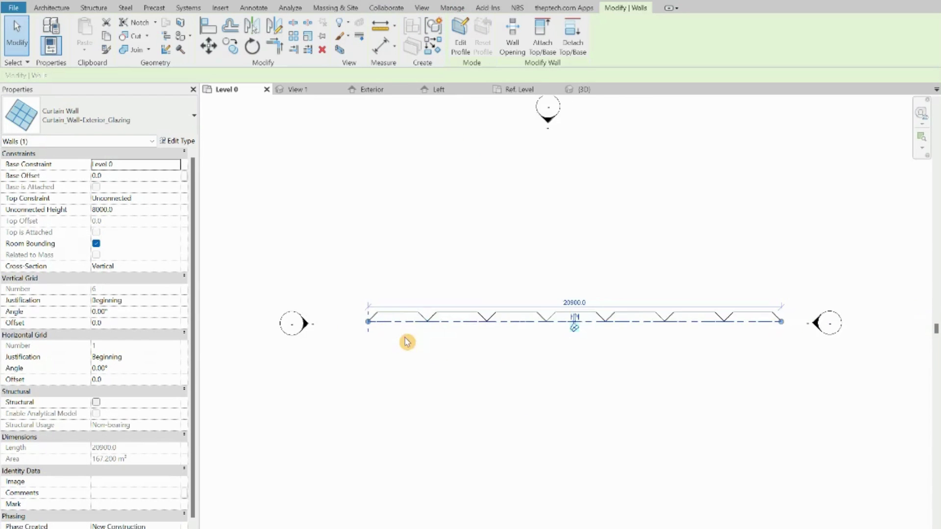
scroll(377, 339, "up", 3)
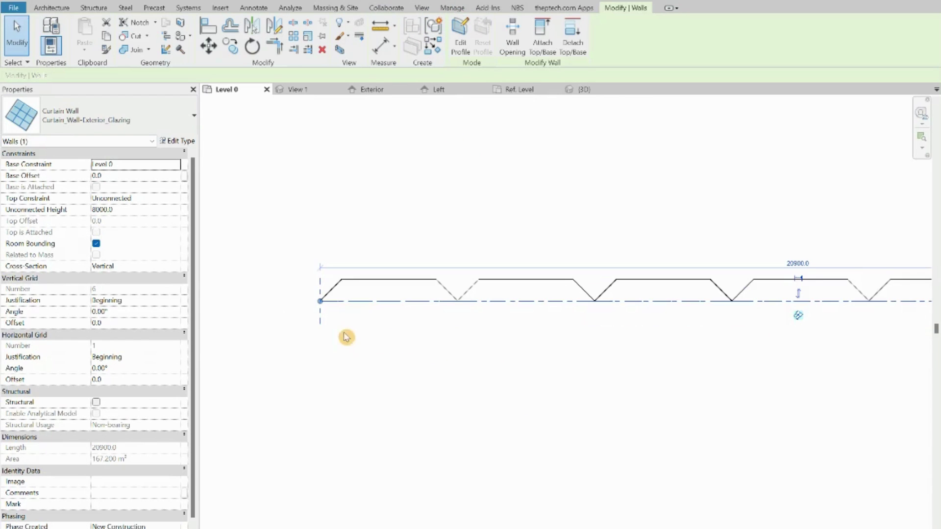
left_click(459, 320)
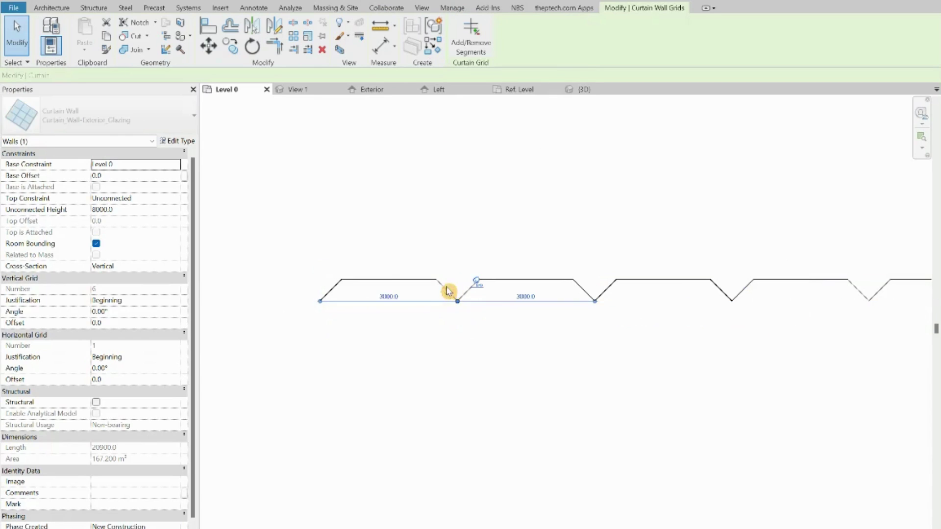
scroll(392, 296, "up", 3)
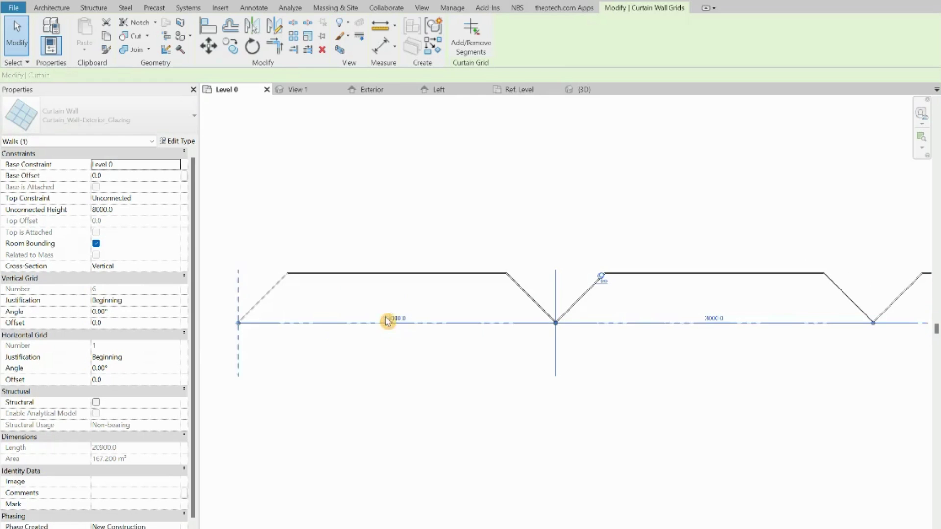
scroll(522, 313, "down", 2)
scroll(474, 333, "down", 2)
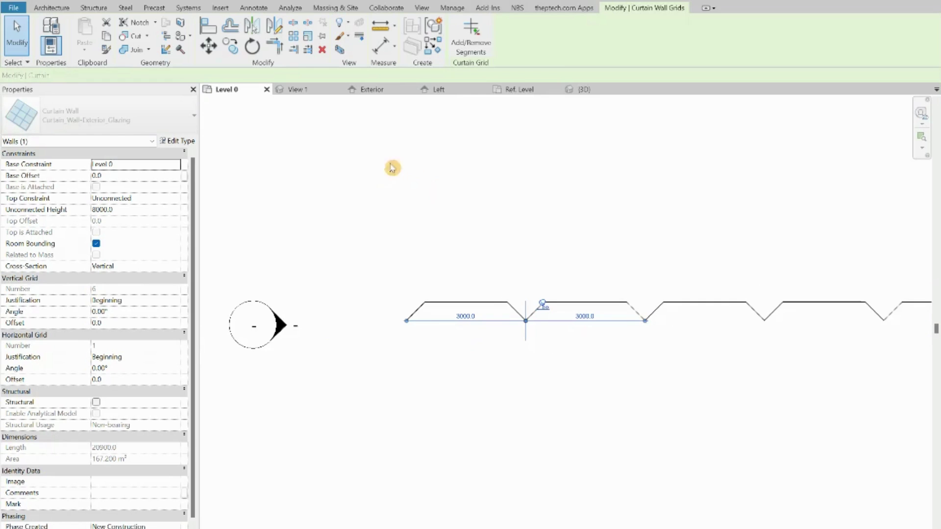
scroll(527, 335, "up", 1)
scroll(451, 319, "down", 2)
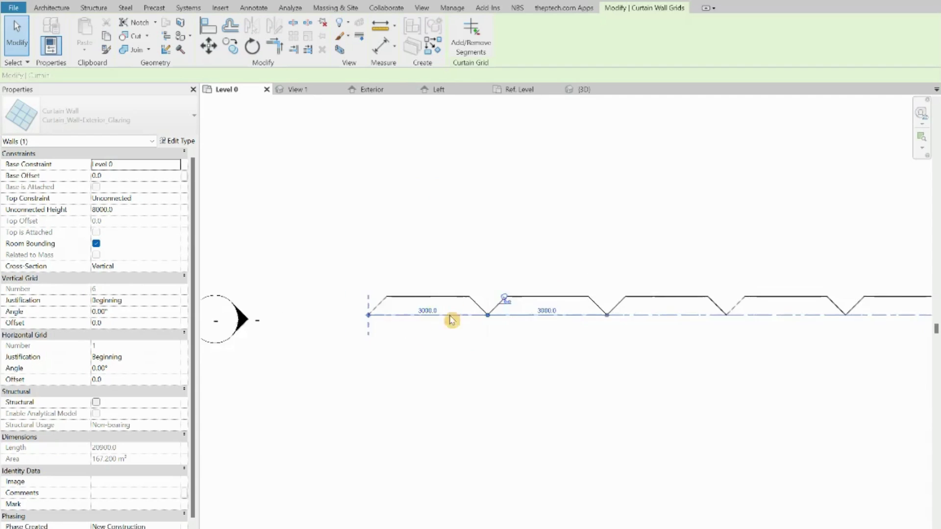
scroll(420, 304, "up", 2)
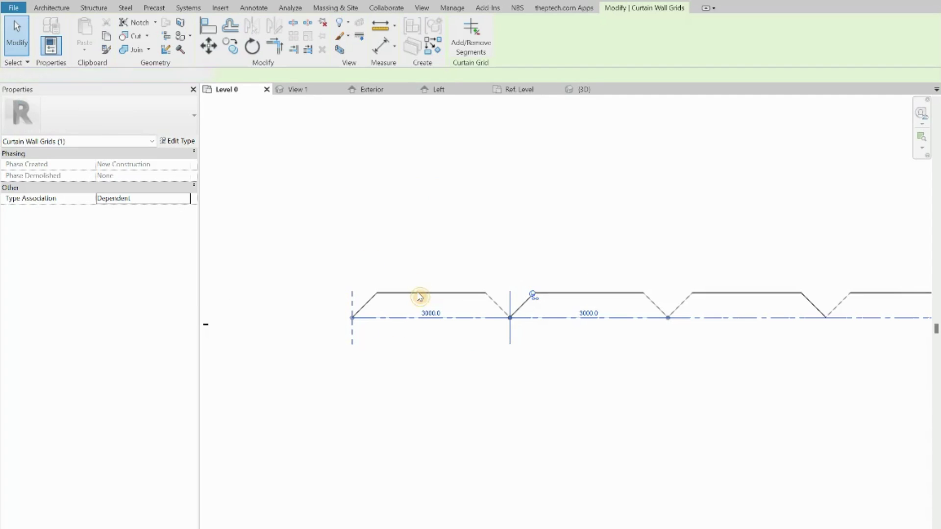
- Clear the wall selection in the Level 0 plan and open the project's default 3D view to show the whole curtain wall
left_click(417, 292)
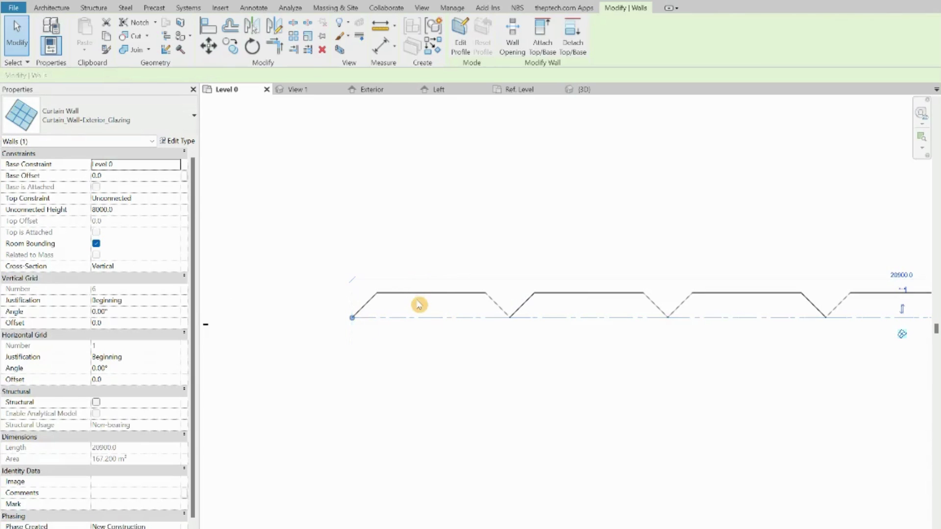
key("Escape")
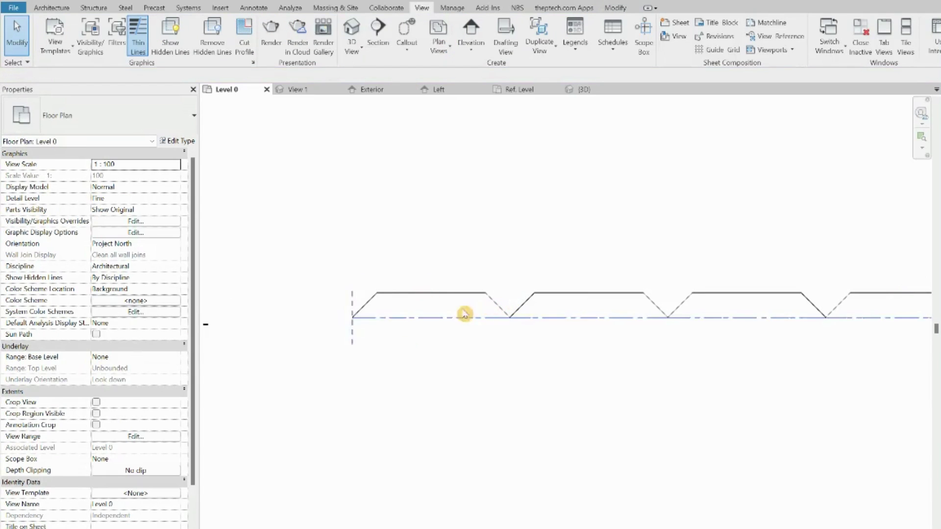
scroll(441, 323, "down", 4)
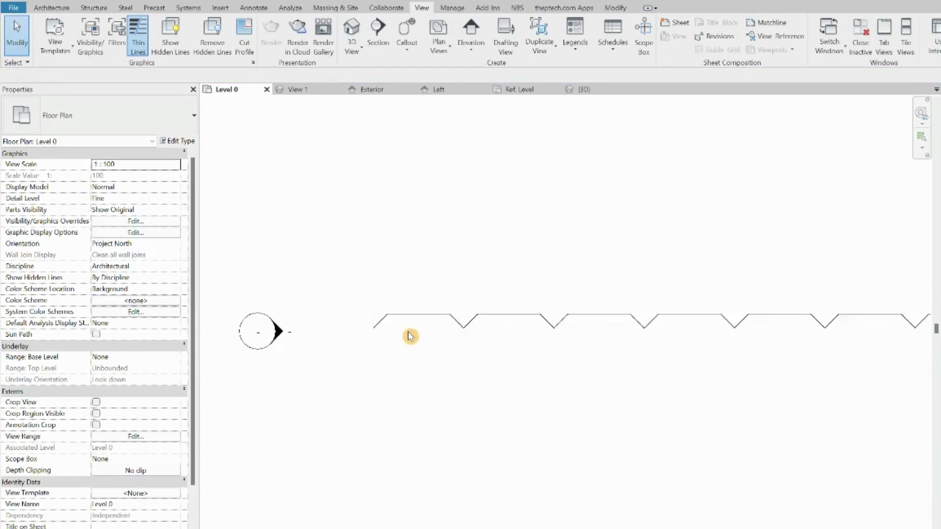
left_click(351, 47)
left_click(528, 362)
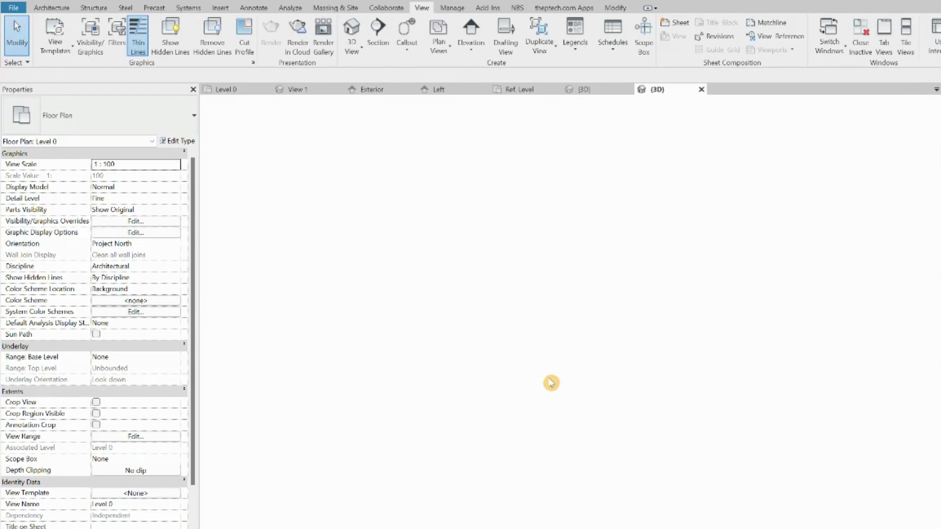
scroll(548, 254, "down", 2)
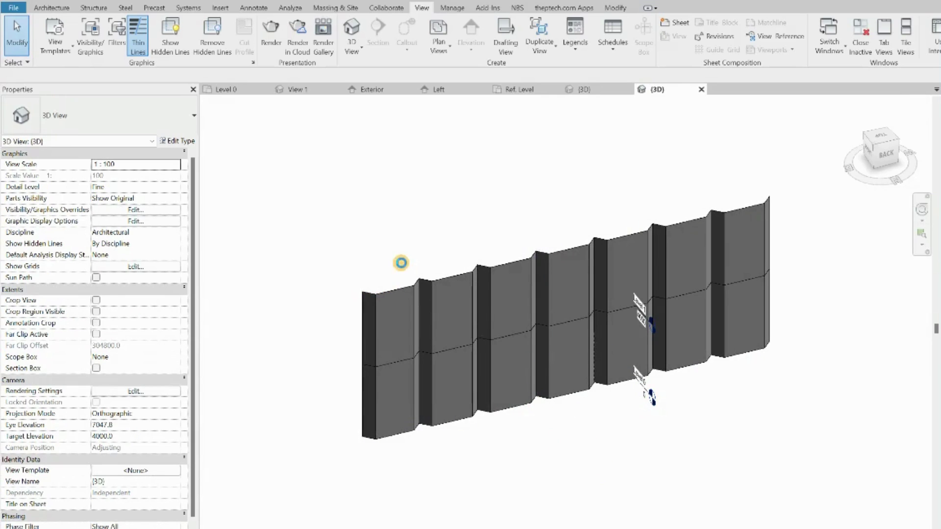
- Hide the Levels annotation category in the 3D view through the Visibility/Graphic Overrides
key("v")
key("g")
left_click(339, 144)
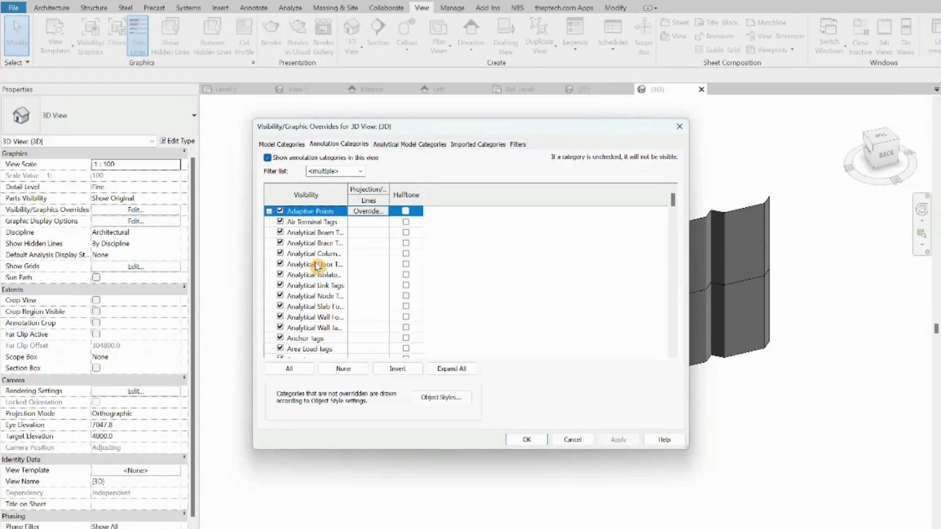
key("l")
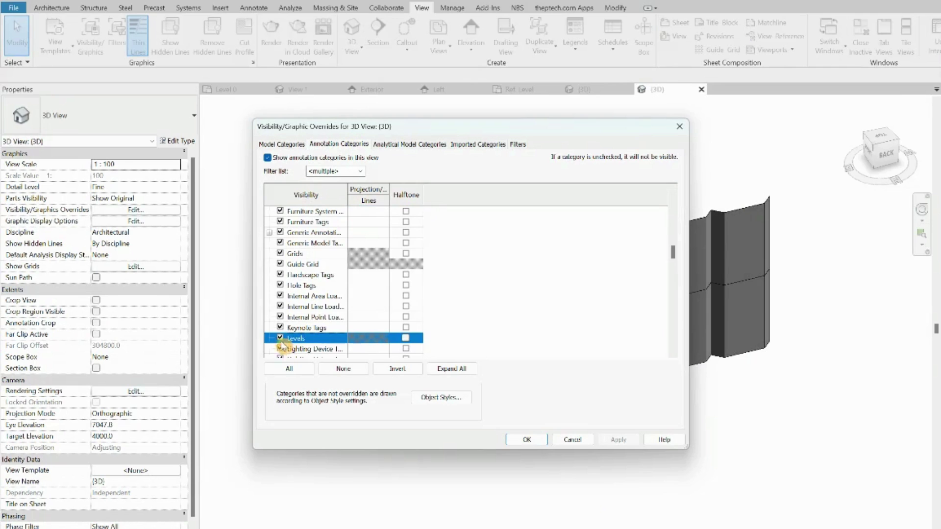
left_click(280, 338)
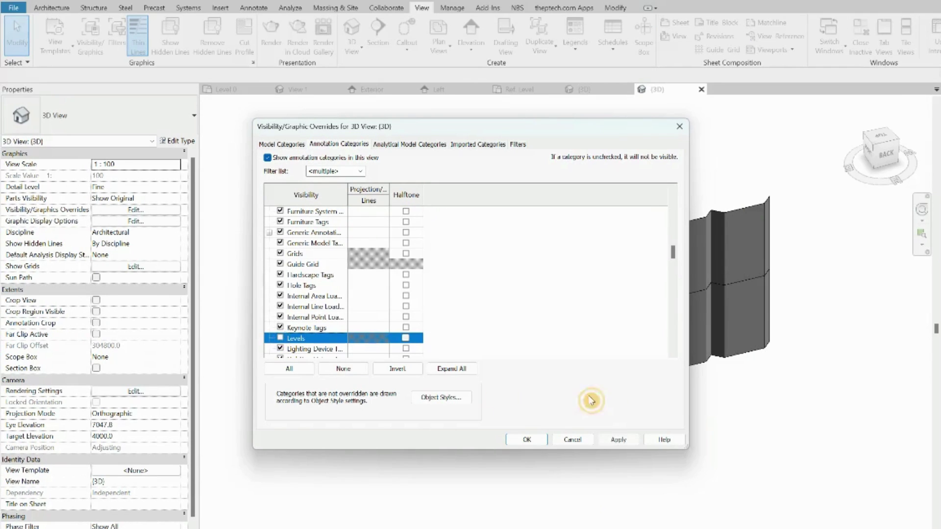
left_click(526, 440)
- Lengthen the curtain wall to about eleven panel bays by stretching its end in the top-down 3D view, and return to an angled view
scroll(527, 349, "up", 2)
scroll(588, 429, "down", 3)
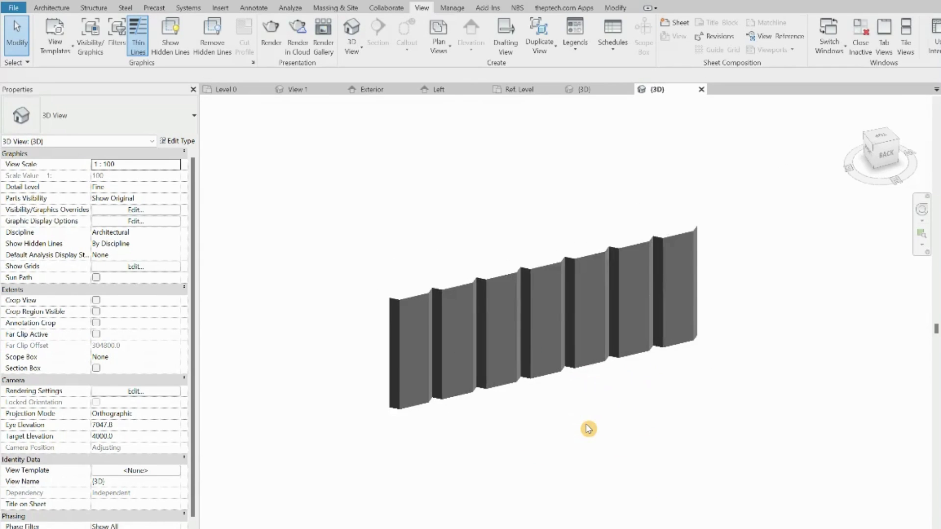
scroll(588, 430, "down", 1)
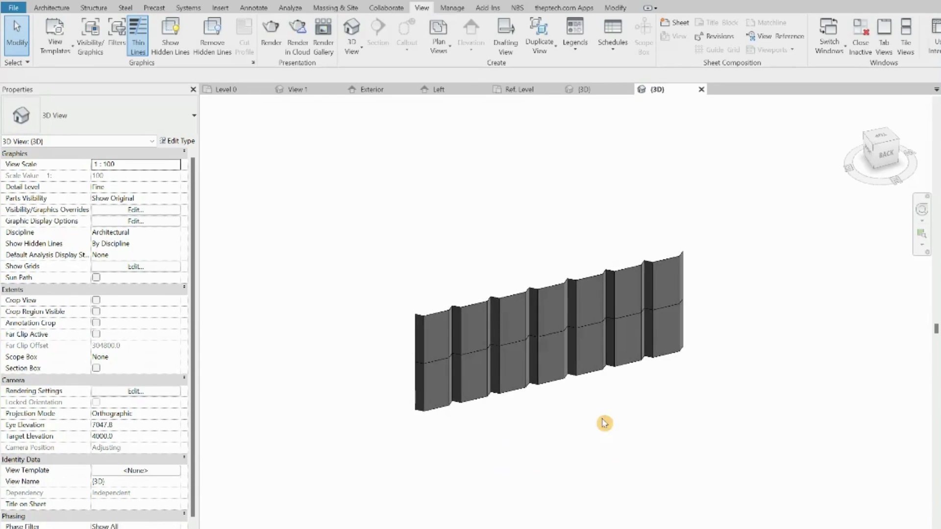
middle_click_drag(603, 423, 609, 403, "shift")
left_click(695, 287)
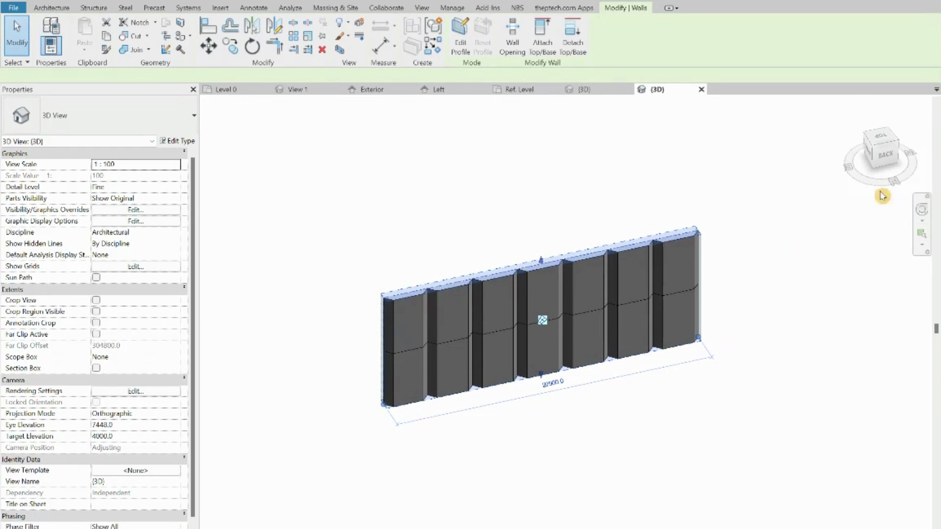
left_click(881, 138)
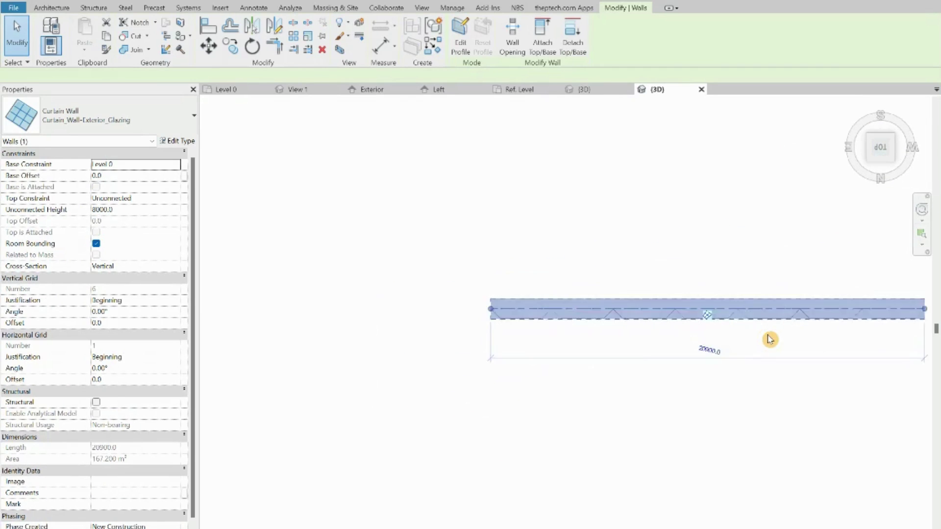
scroll(808, 332, "up", 2)
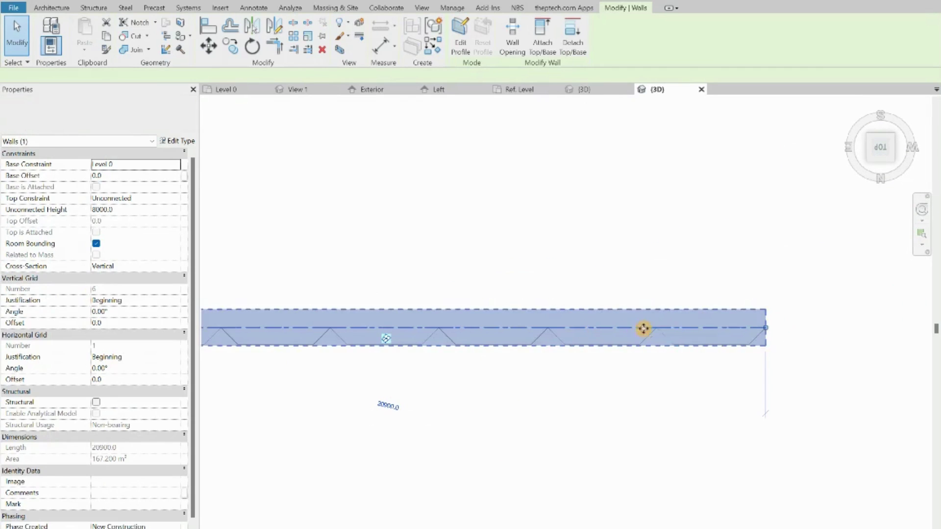
scroll(643, 328, "down", 2)
left_click_drag(668, 329, 620, 422)
scroll(853, 335, "up", 2)
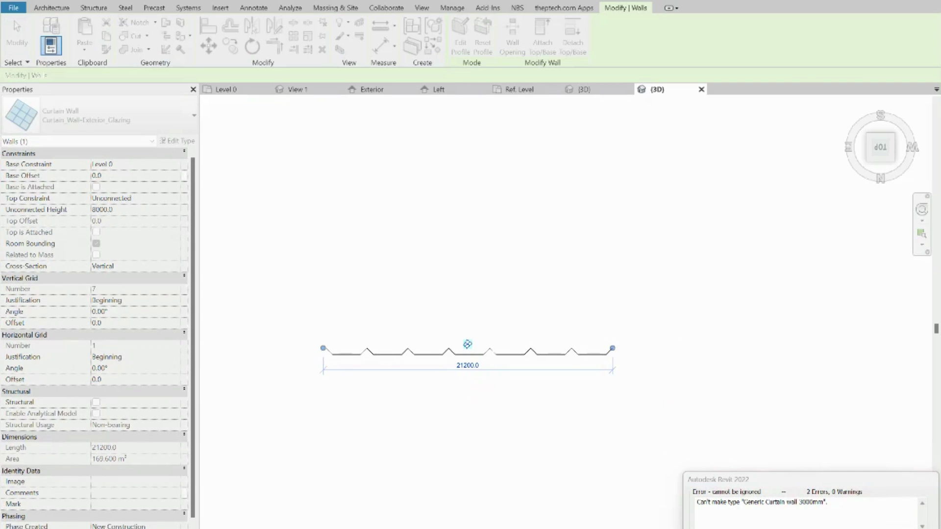
key("Escape")
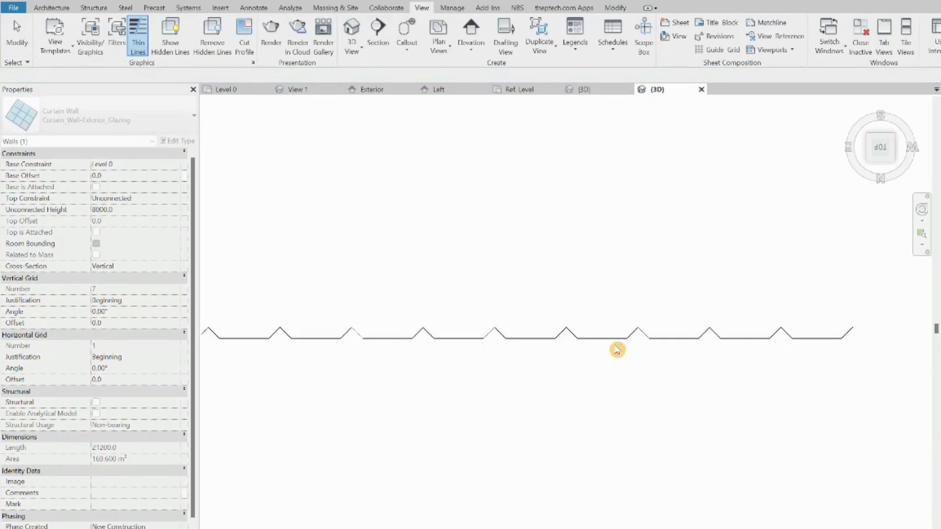
key("Escape")
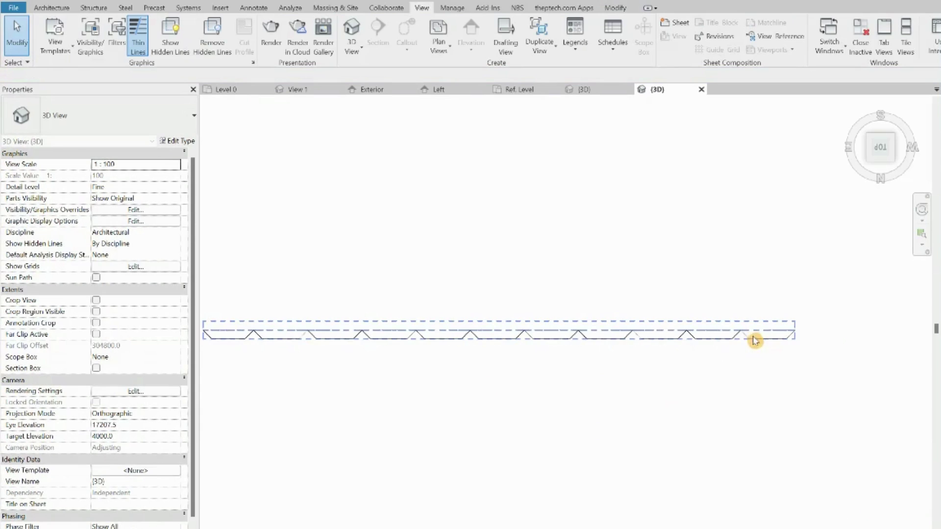
middle_click_drag(587, 406, 651, 372, "shift")
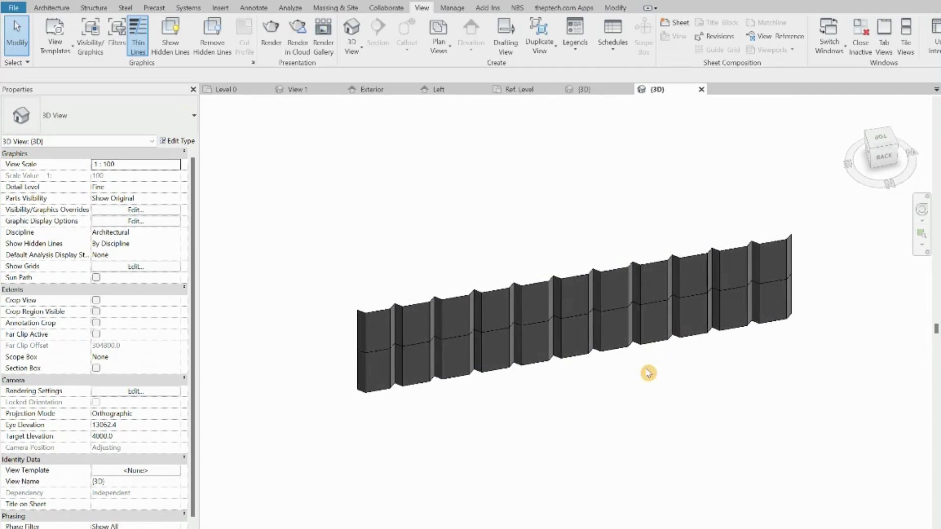